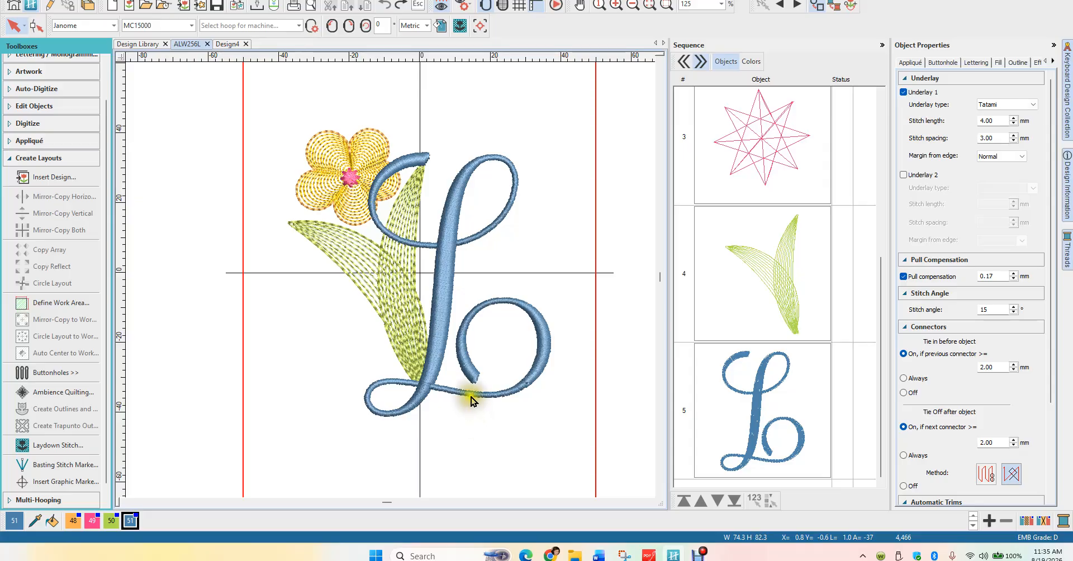
Configure the embroidery settings so that machine files leave stitches as individual stitches (EMB Grade: D)
{"action": "scroll", "coordinate": [474, 401], "scroll_direction": "up", "scroll_amount": 4}
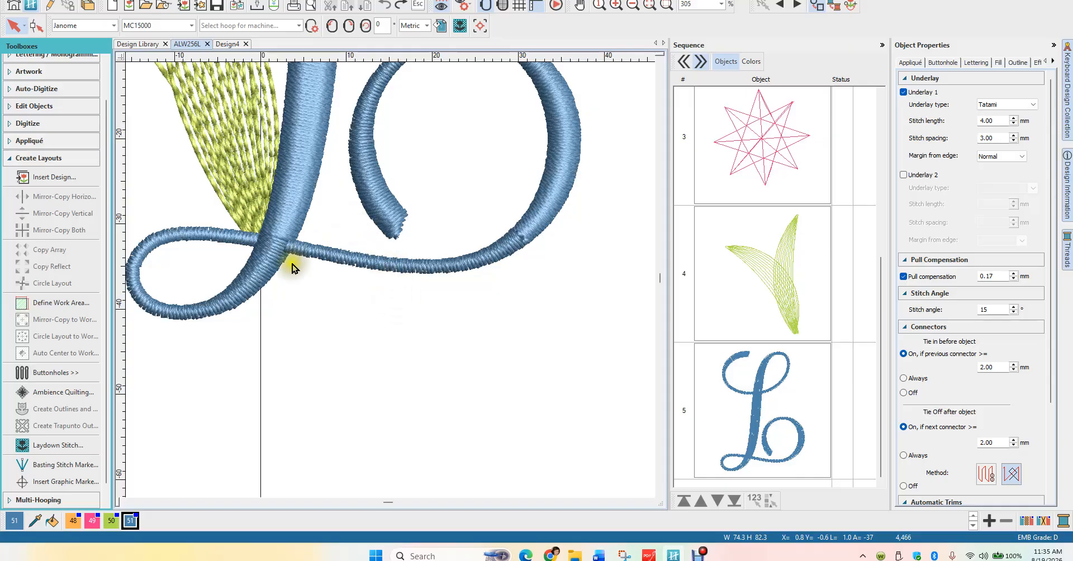
{"action": "scroll", "coordinate": [293, 193], "scroll_direction": "down", "scroll_amount": 1}
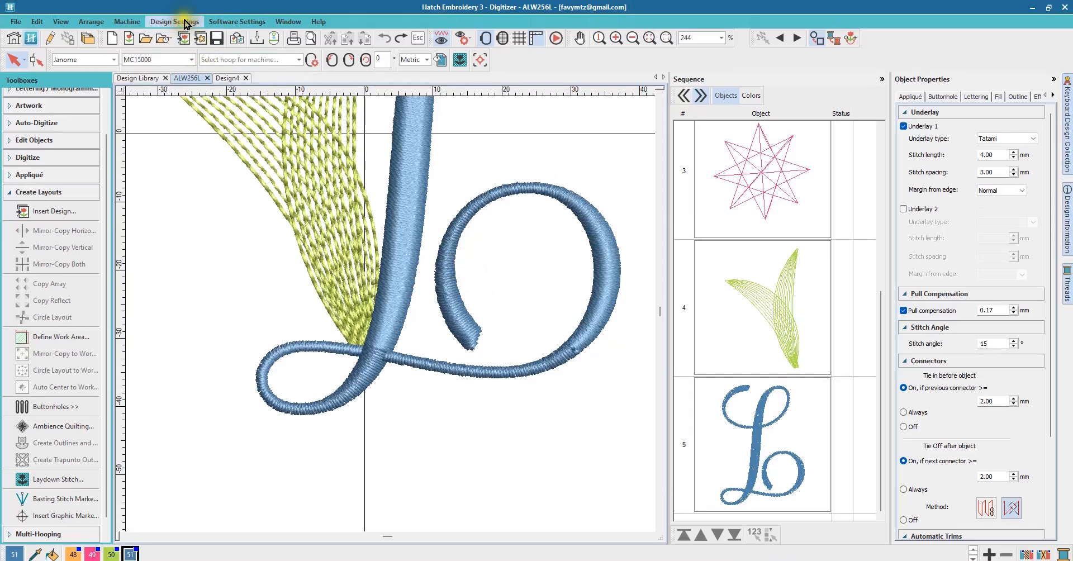
{"action": "left_click", "coordinate": [233, 22]}
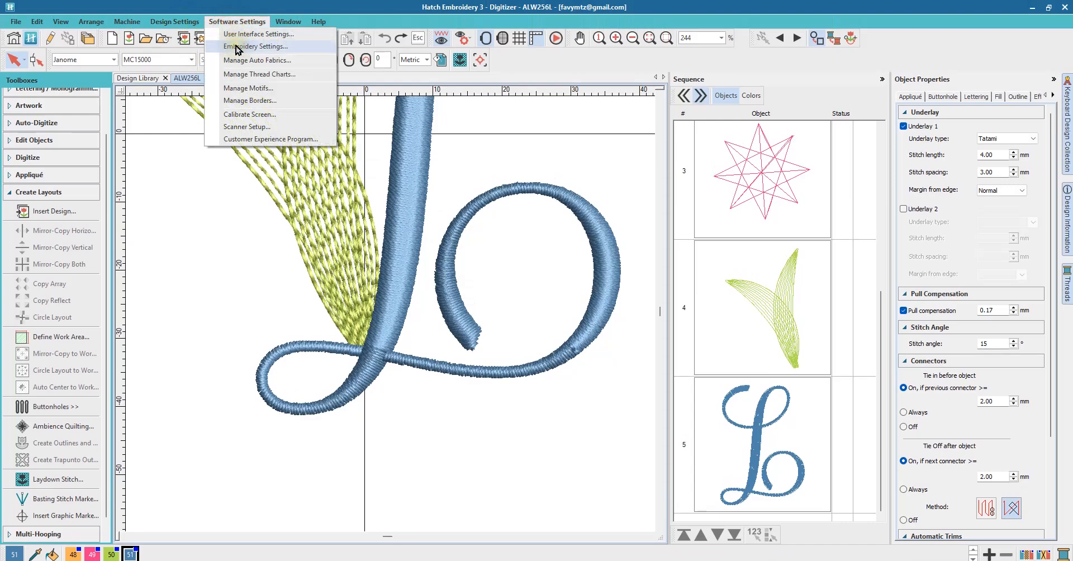
{"action": "left_click", "coordinate": [236, 47]}
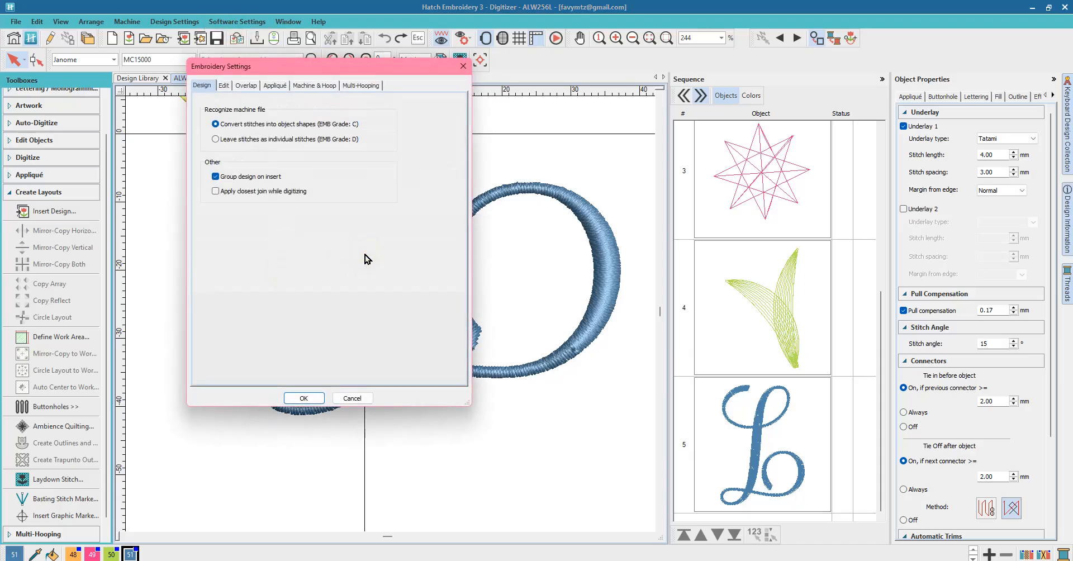
{"action": "left_click", "coordinate": [215, 140]}
{"action": "left_click", "coordinate": [216, 139]}
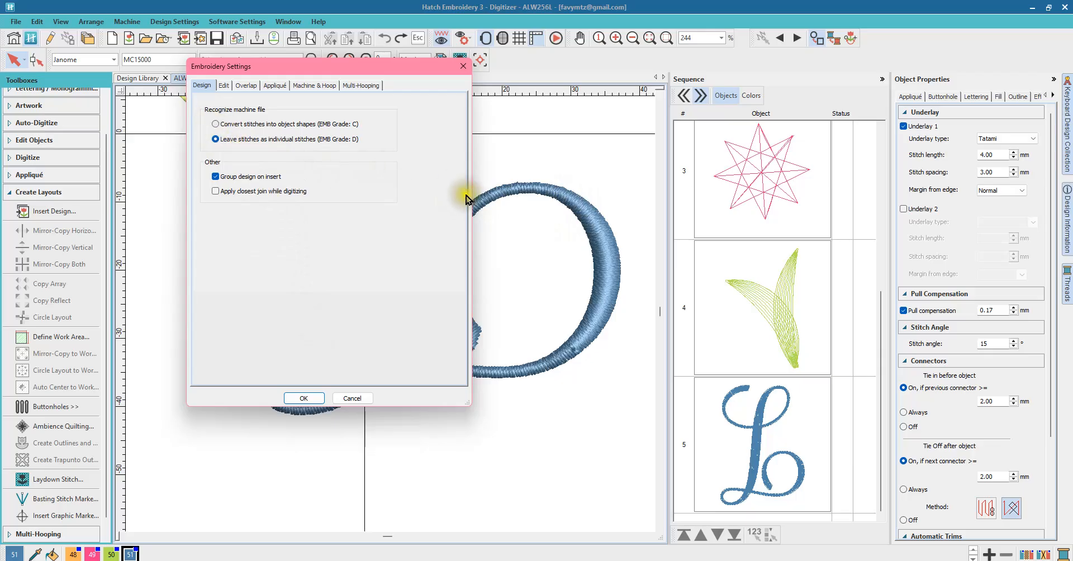
{"action": "left_click", "coordinate": [215, 124]}
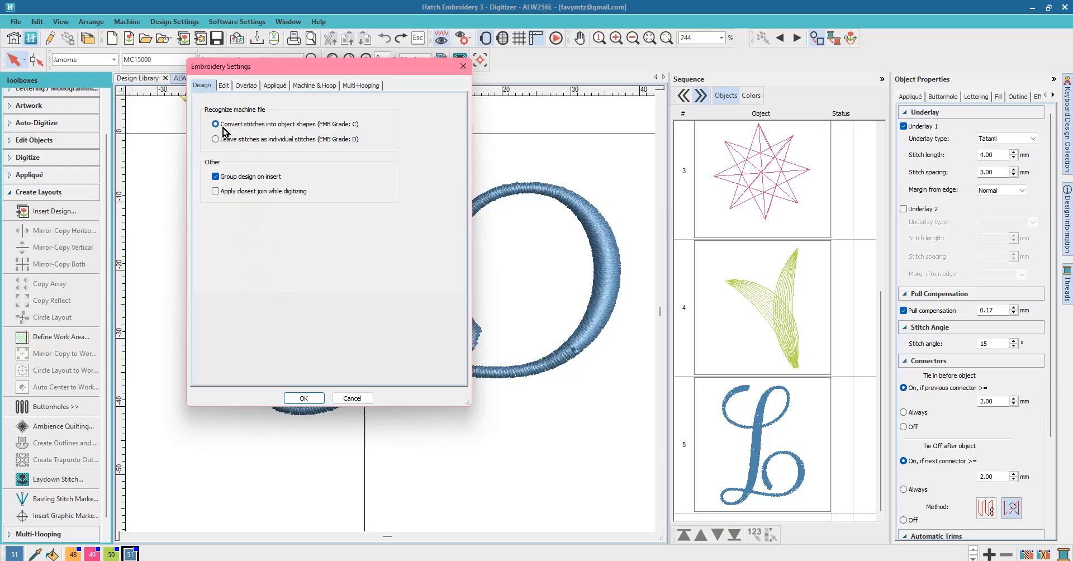
{"action": "left_click", "coordinate": [287, 309]}
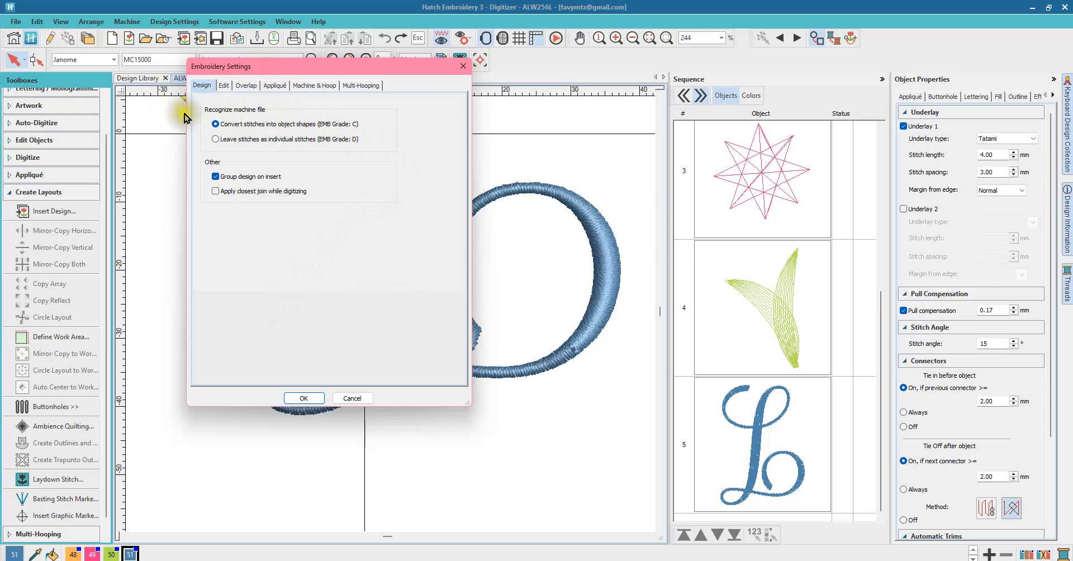
{"action": "left_click", "coordinate": [216, 127]}
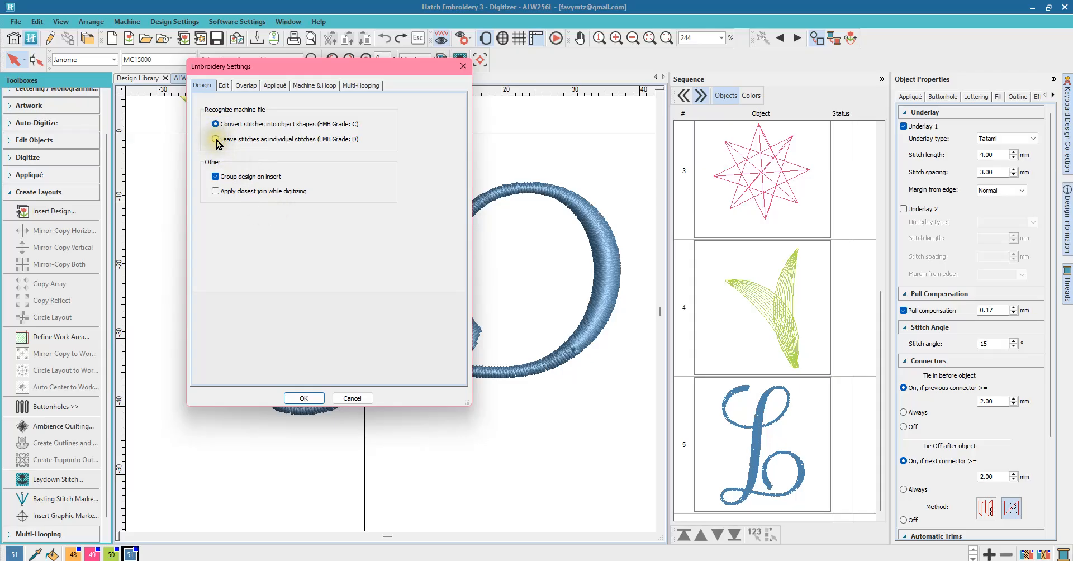
{"action": "left_click_drag", "start_coordinate": [339, 74], "coordinate": [352, 177]}
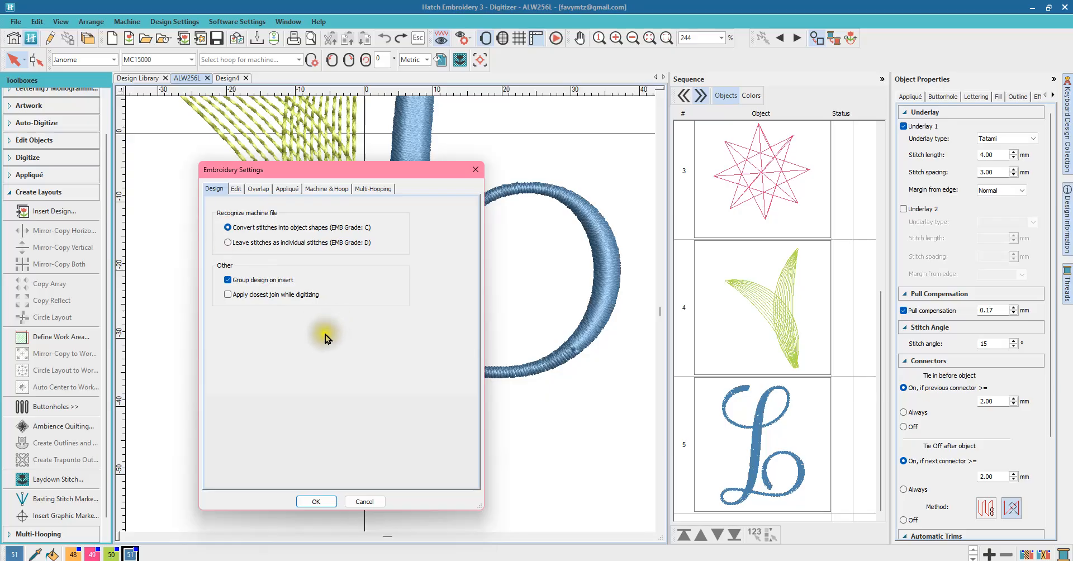
{"action": "left_click", "coordinate": [228, 242]}
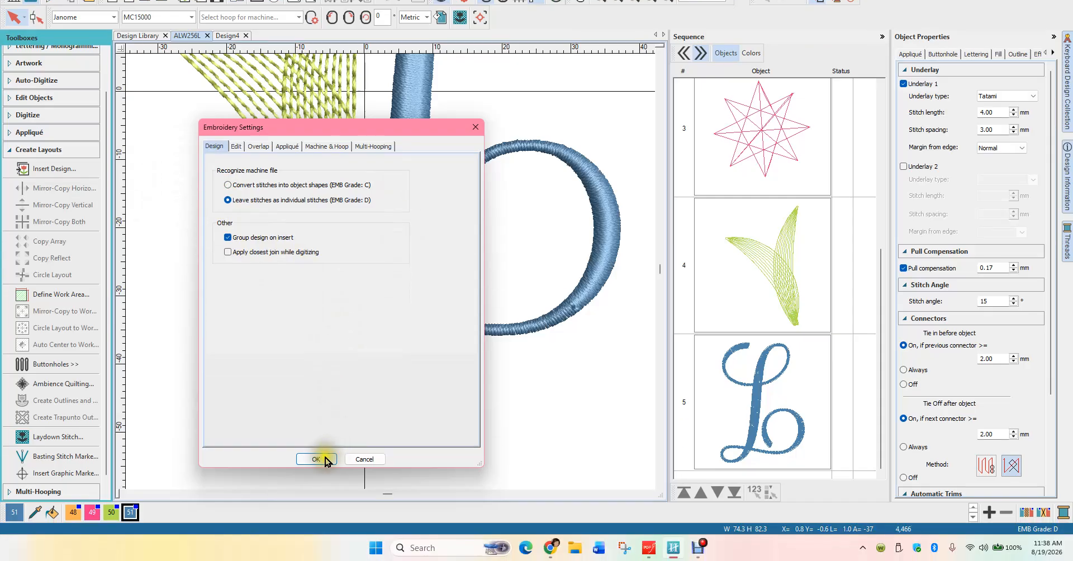
{"action": "left_click", "coordinate": [316, 458]}
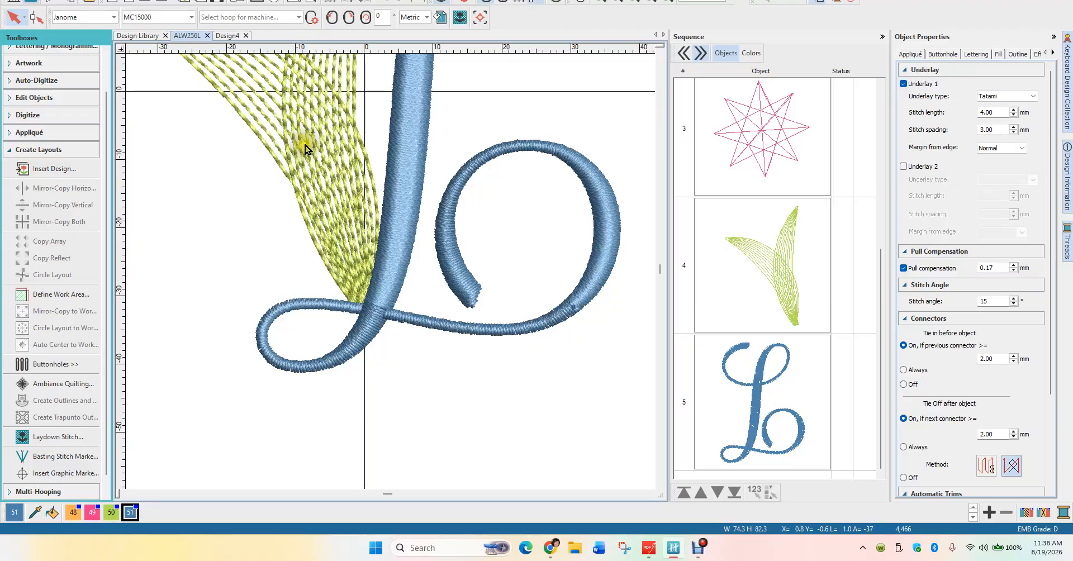
Select the blue letter L by its color, switch off TrueView and display its individual stitch points with Reshape
{"action": "scroll", "coordinate": [305, 145], "scroll_direction": "down", "scroll_amount": 3}
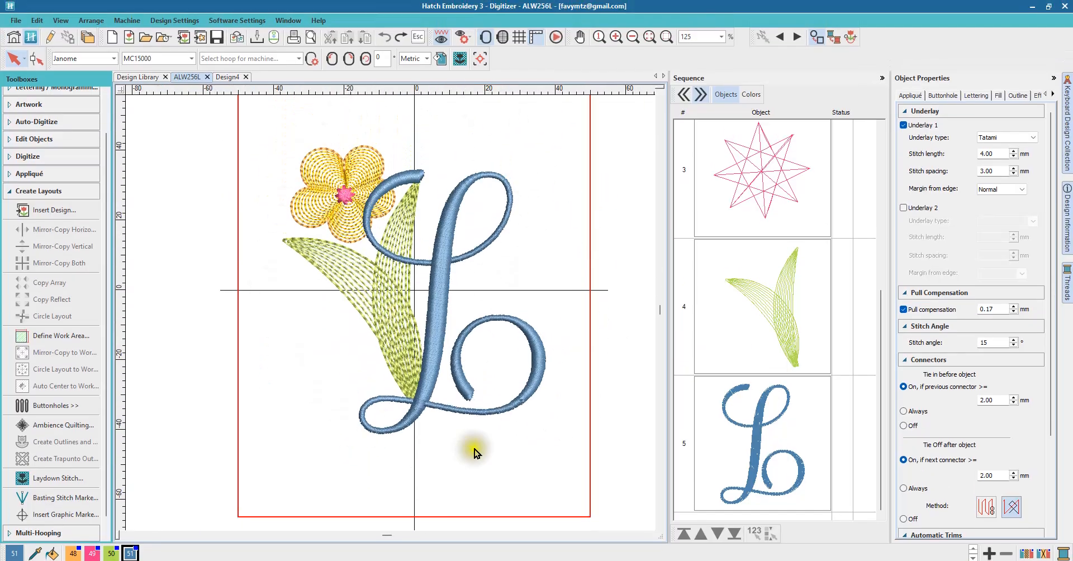
{"action": "left_click", "coordinate": [748, 447]}
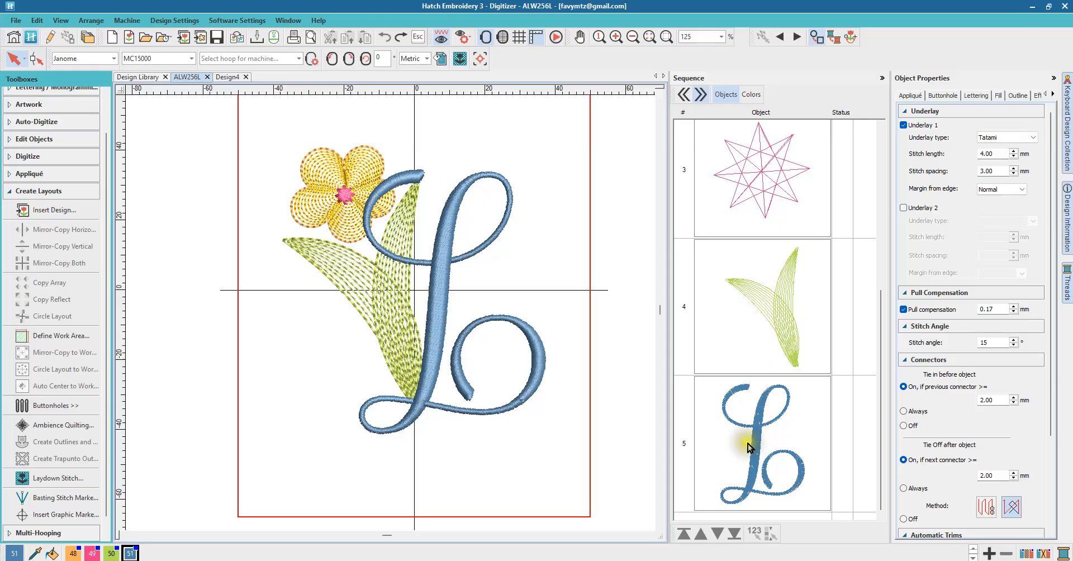
{"action": "left_click", "coordinate": [746, 95]}
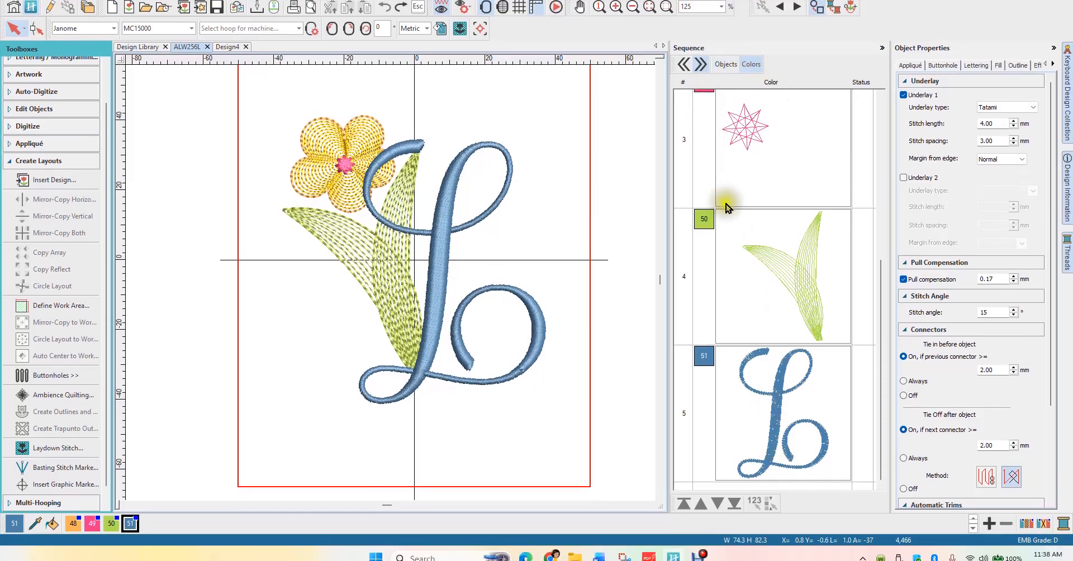
{"action": "left_click", "coordinate": [769, 429]}
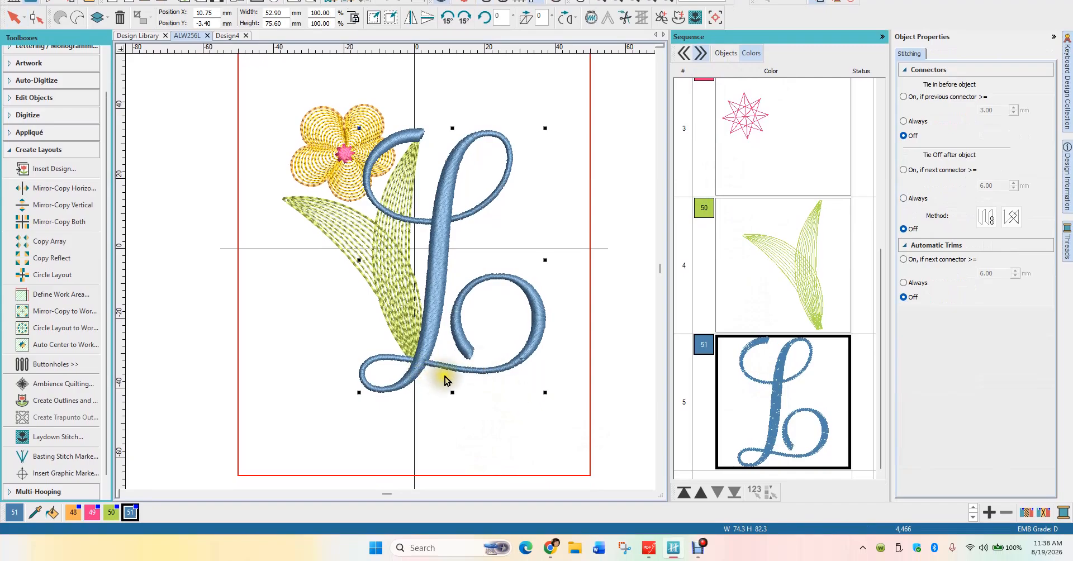
{"action": "scroll", "coordinate": [445, 376], "scroll_direction": "up", "scroll_amount": 3}
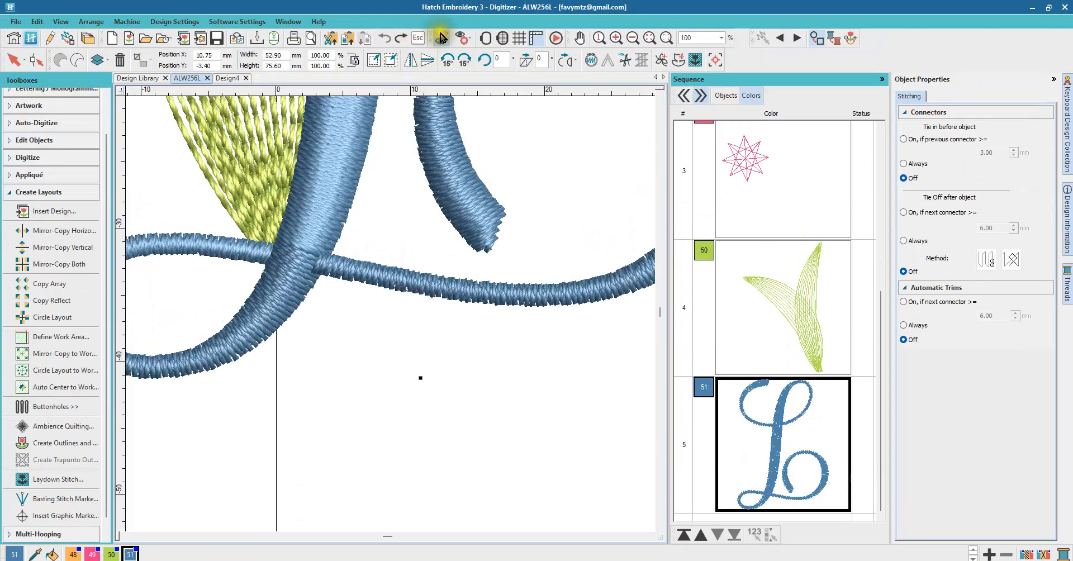
{"action": "left_click", "coordinate": [442, 38]}
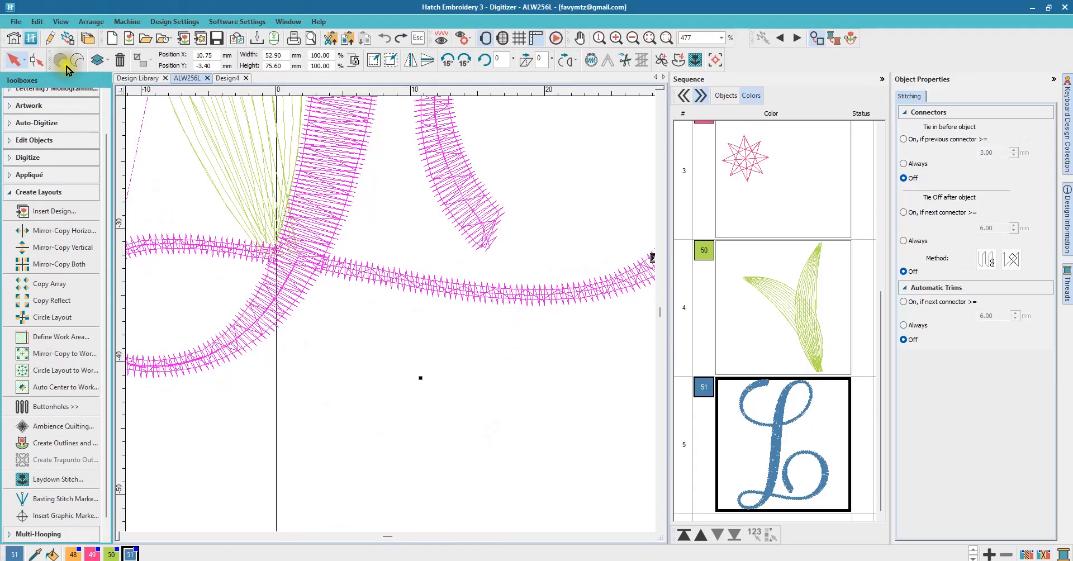
{"action": "left_click", "coordinate": [35, 61]}
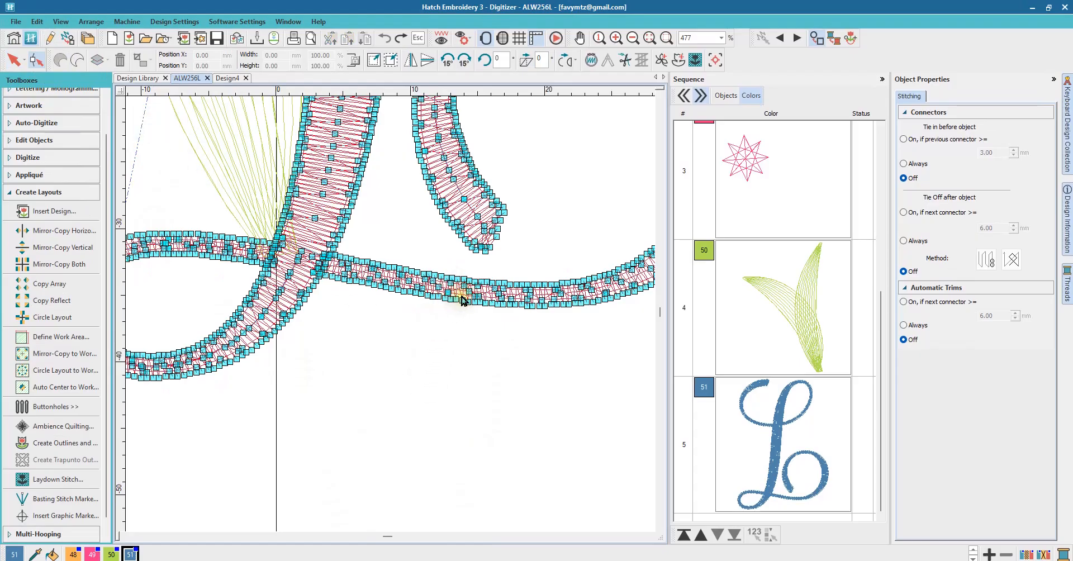
Pull one stitch point on the lower edge of the L's bottom stroke down about 3 mm, and move it back inside the stroke
{"action": "scroll", "coordinate": [462, 296], "scroll_direction": "up", "scroll_amount": 2}
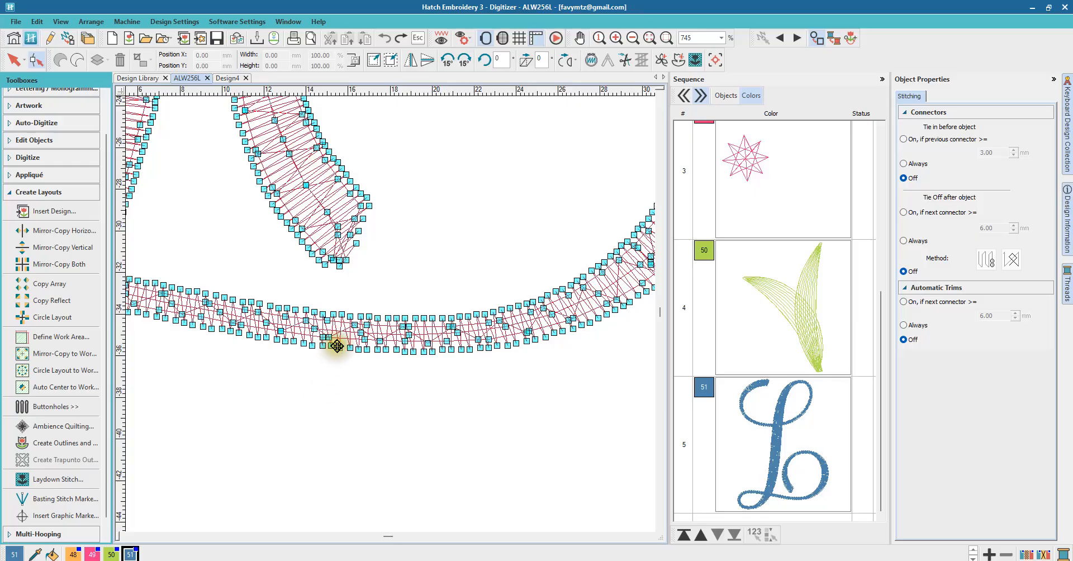
{"action": "scroll", "coordinate": [389, 313], "scroll_direction": "up", "scroll_amount": 2}
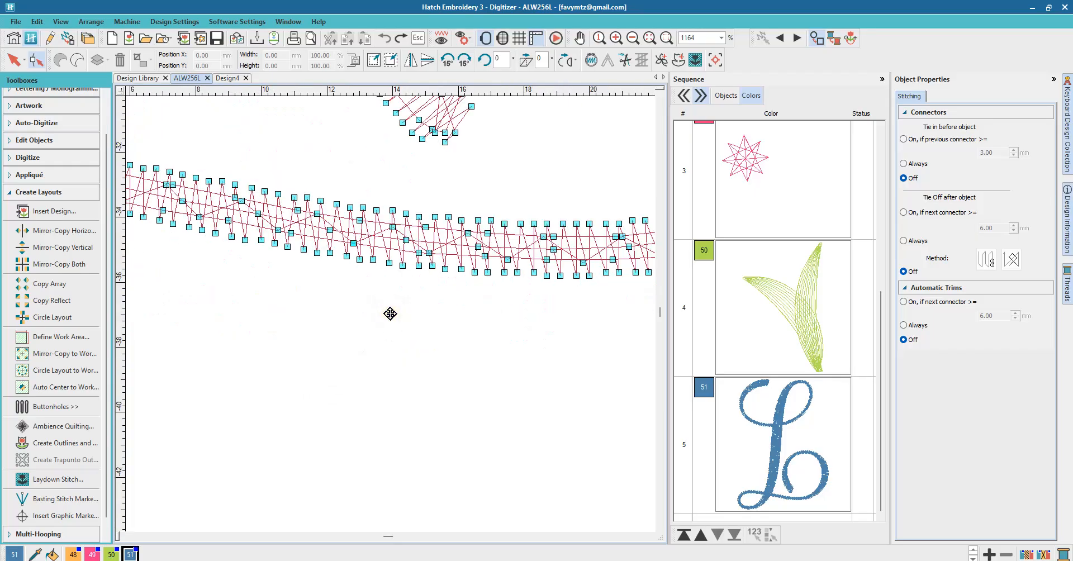
{"action": "left_click", "coordinate": [402, 264]}
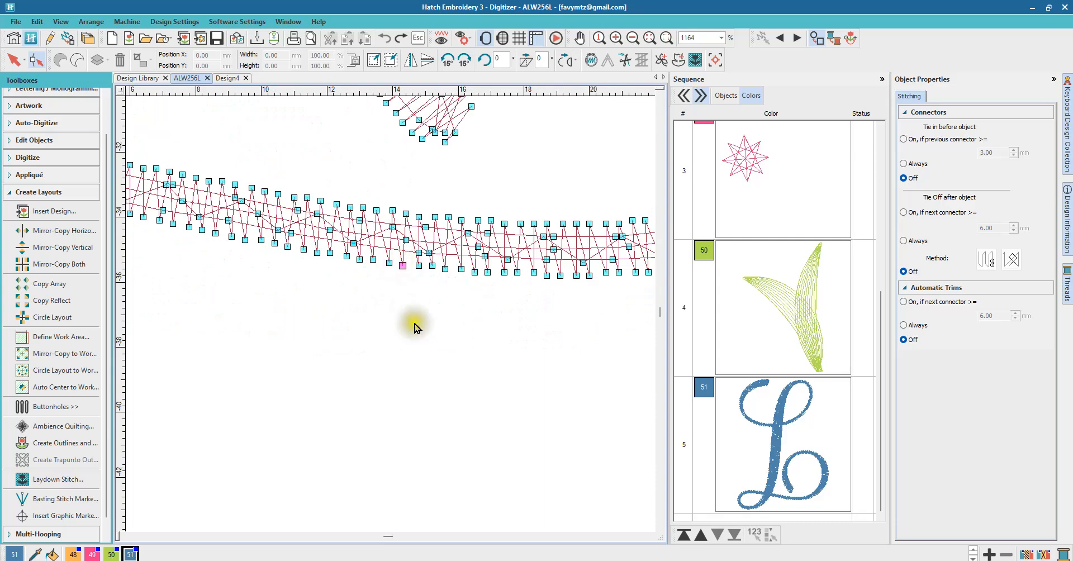
{"action": "left_click_drag", "start_coordinate": [403, 267], "coordinate": [404, 371]}
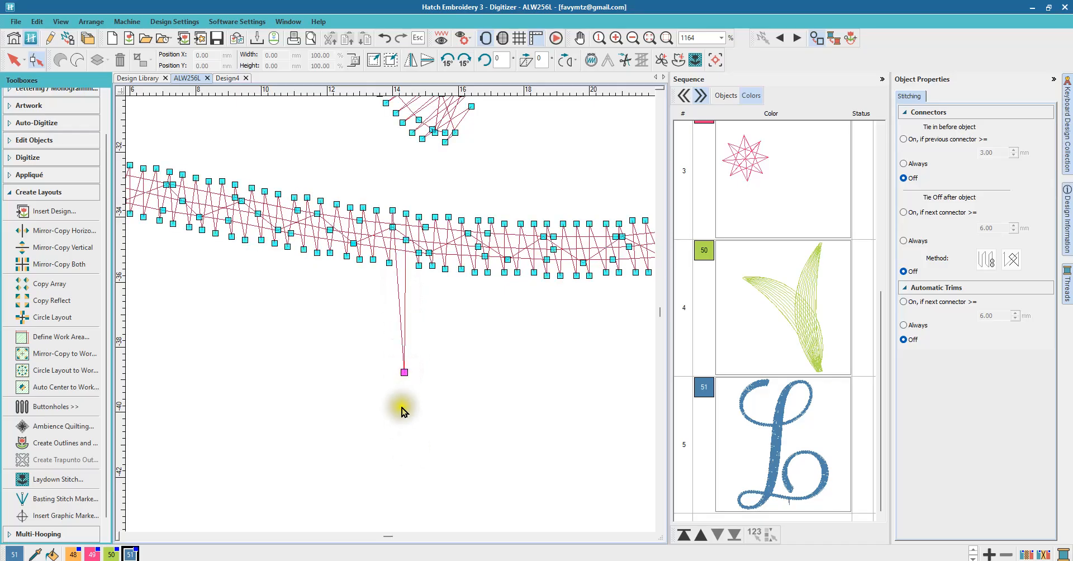
{"action": "left_click", "coordinate": [441, 38]}
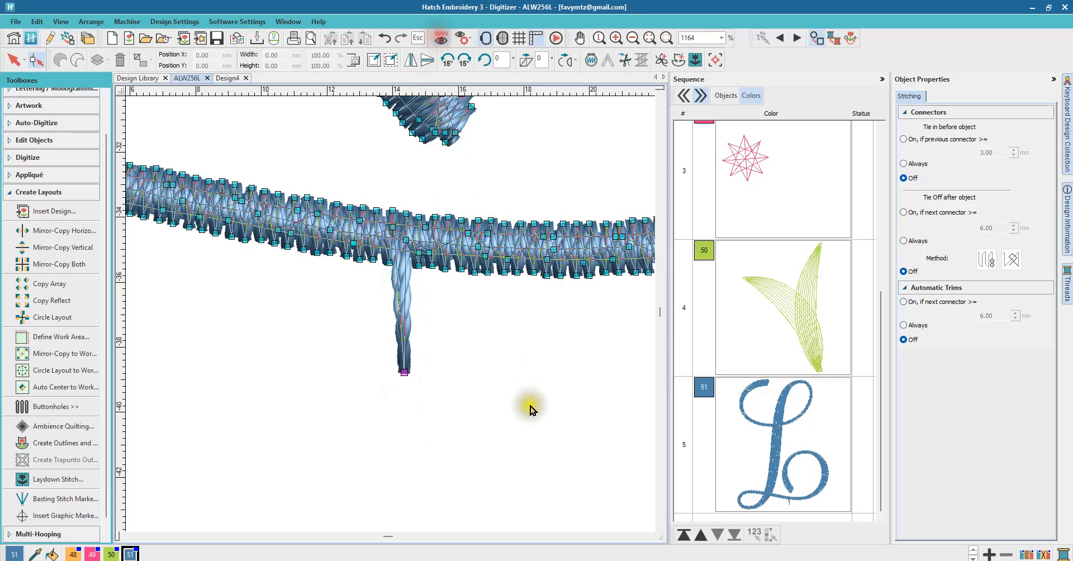
{"action": "left_click_drag", "start_coordinate": [406, 374], "coordinate": [402, 242]}
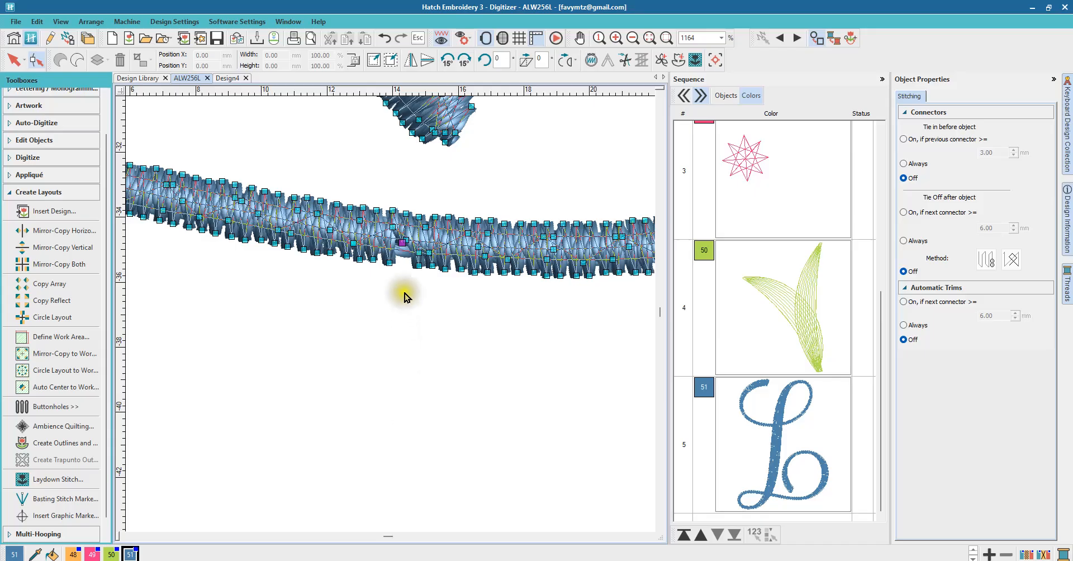
Undo both moves of the single stitch point on the L's bottom stroke
{"action": "left_click", "coordinate": [386, 38]}
{"action": "left_click", "coordinate": [386, 39]}
{"action": "left_click", "coordinate": [417, 340]}
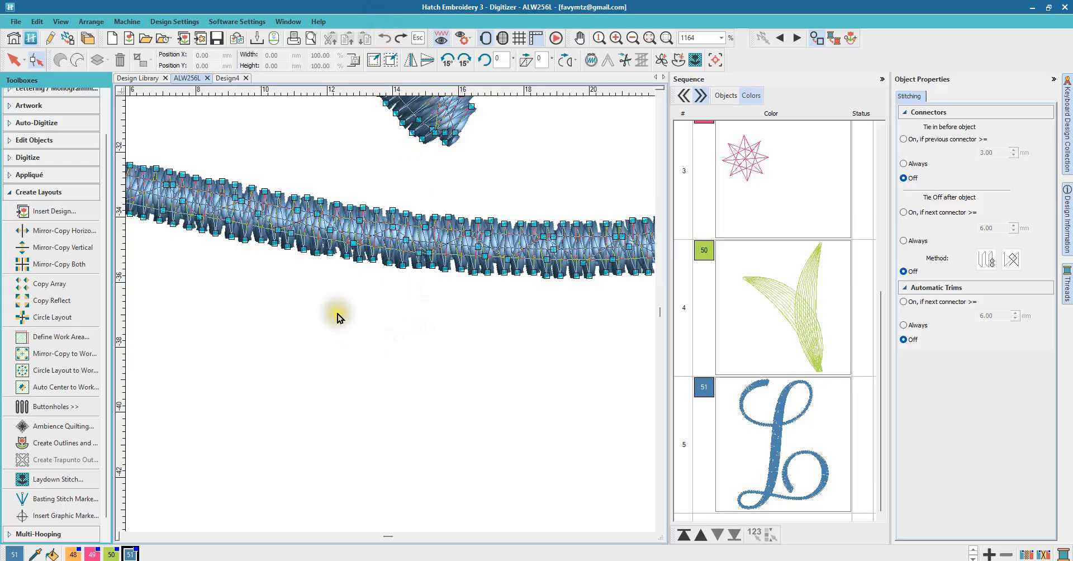
Select a run of stitch points along the lower edge of the L's bottom stroke and move them down about 2 mm
{"action": "left_click_drag", "start_coordinate": [241, 295], "coordinate": [617, 255]}
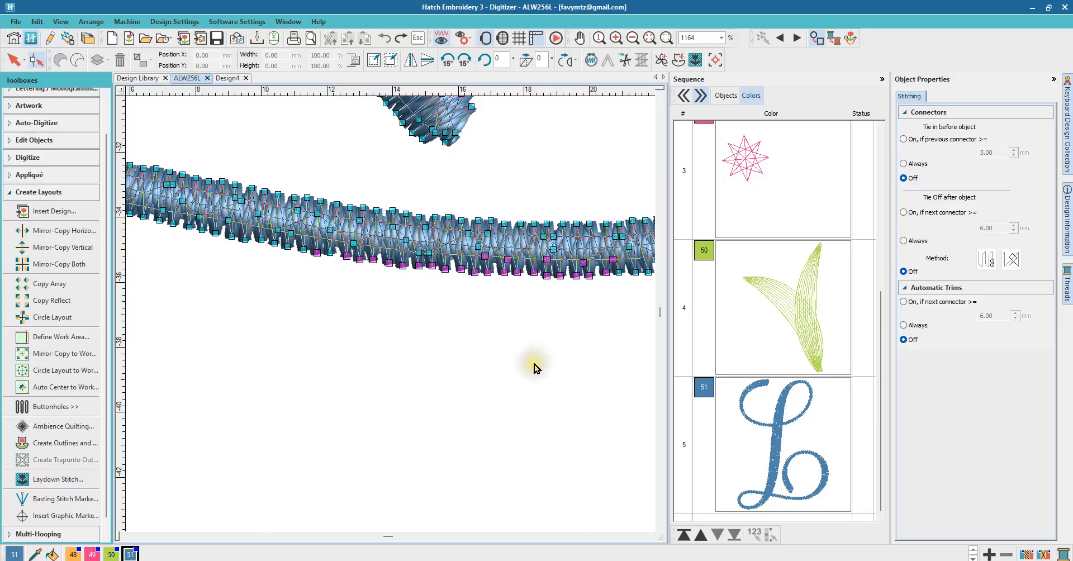
{"action": "left_click_drag", "start_coordinate": [514, 272], "coordinate": [509, 348]}
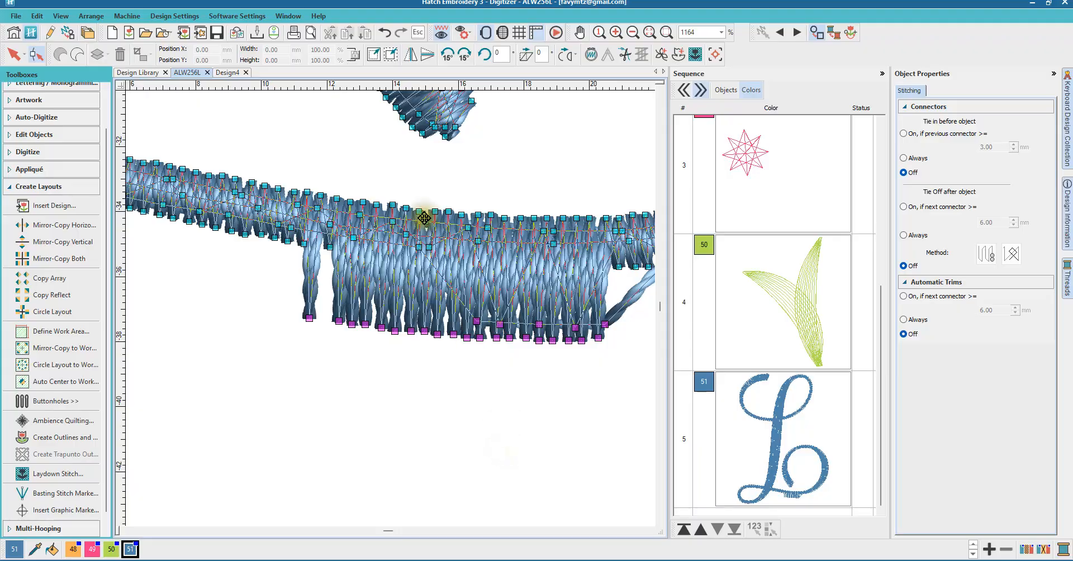
{"action": "scroll", "coordinate": [386, 304], "scroll_direction": "down", "scroll_amount": 2}
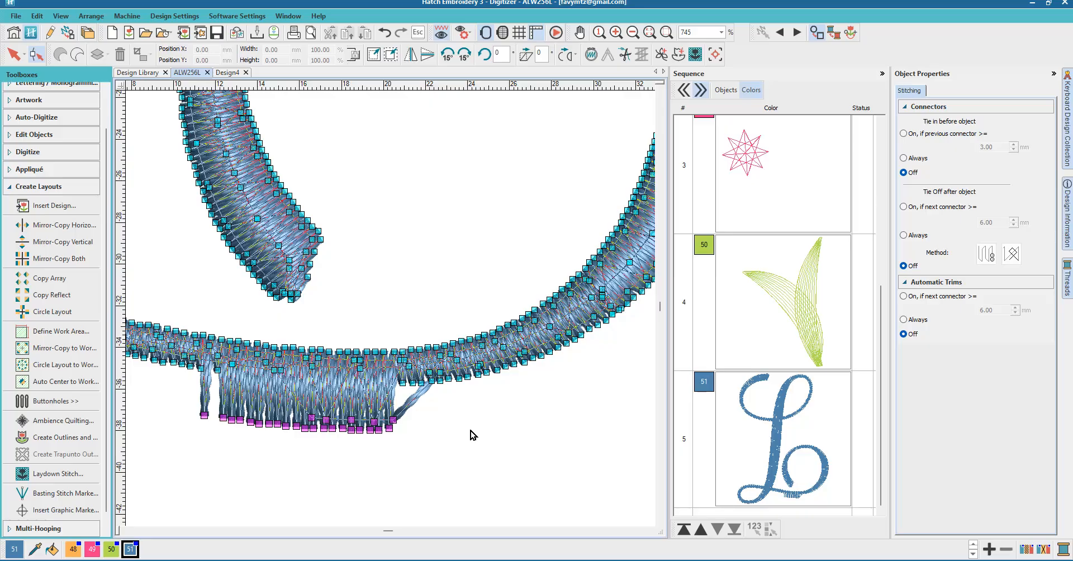
Compare the reshaped stroke with TrueView on and off, and undo the group move of the stitch points
{"action": "left_click", "coordinate": [441, 33]}
{"action": "left_click", "coordinate": [440, 39]}
{"action": "left_click", "coordinate": [440, 39]}
{"action": "left_click", "coordinate": [441, 39]}
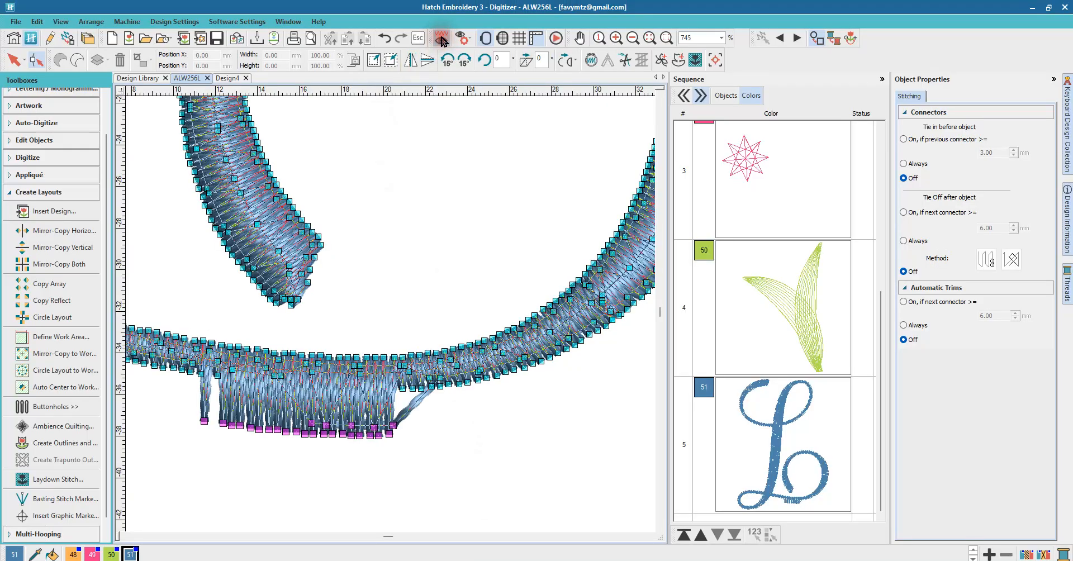
{"action": "left_click", "coordinate": [441, 40]}
{"action": "left_click", "coordinate": [442, 41]}
{"action": "left_click", "coordinate": [442, 41]}
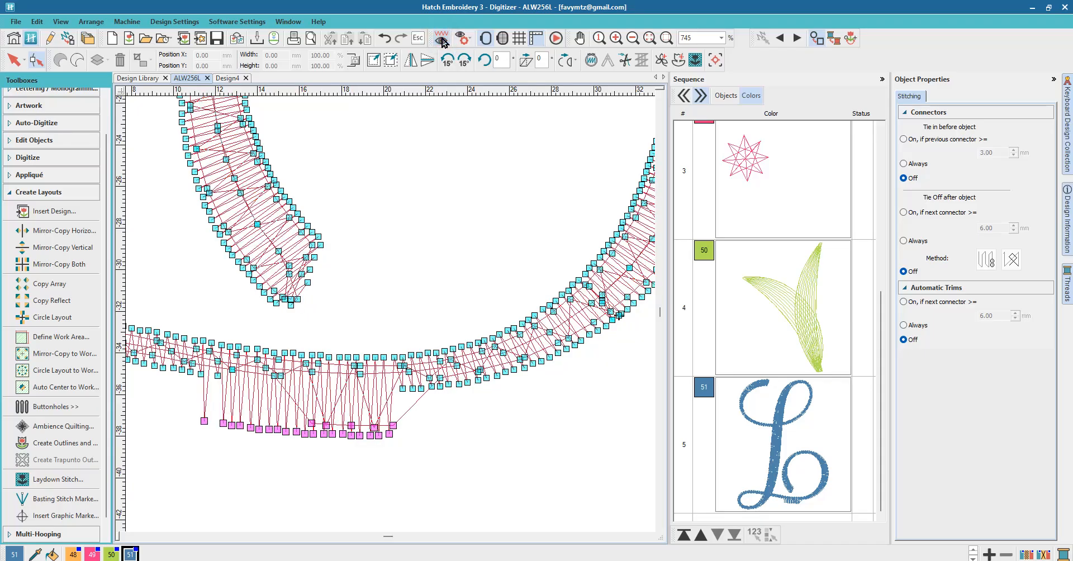
{"action": "left_click", "coordinate": [401, 450]}
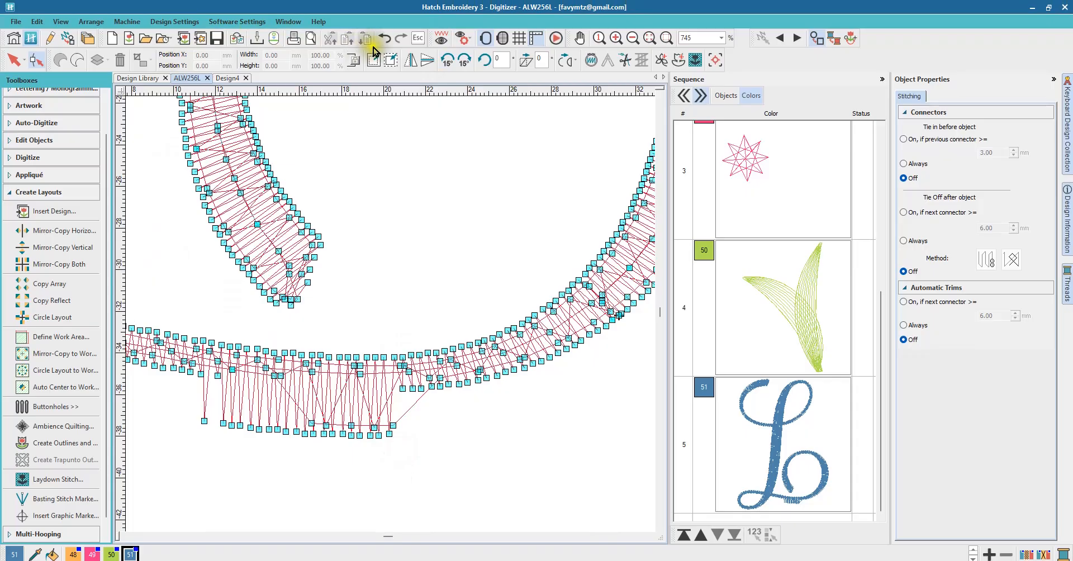
{"action": "left_click", "coordinate": [384, 39]}
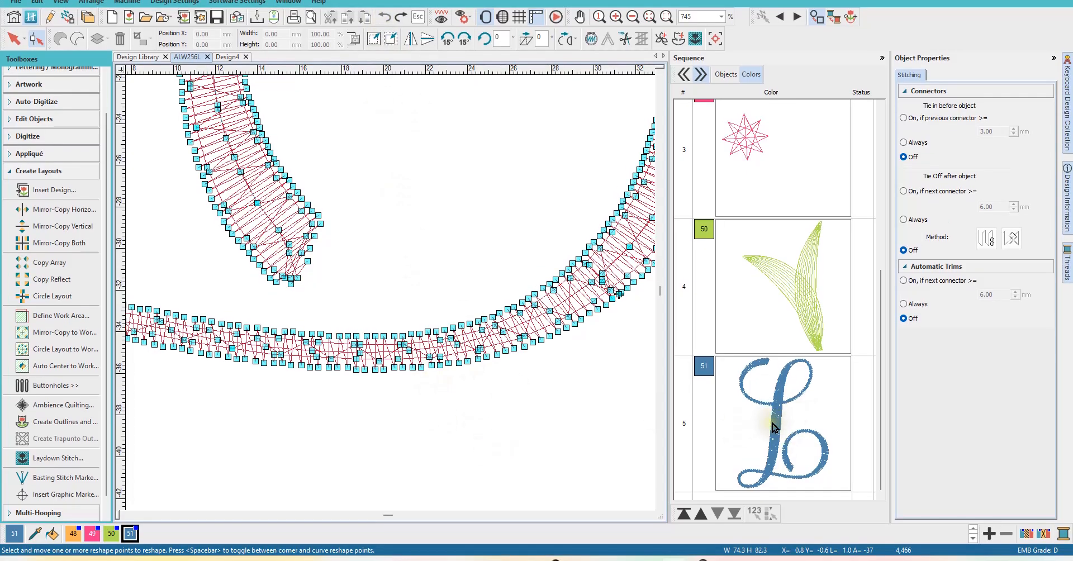
Select the blue letter L and convert its stitches into object shapes with Recognize Stitches
{"action": "left_click", "coordinate": [774, 414]}
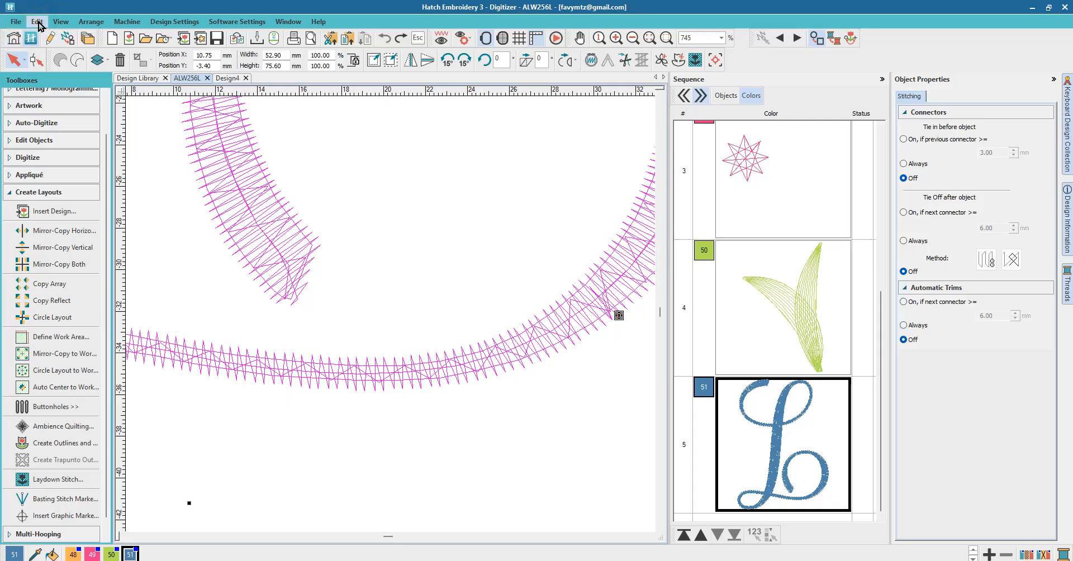
{"action": "left_click", "coordinate": [38, 23]}
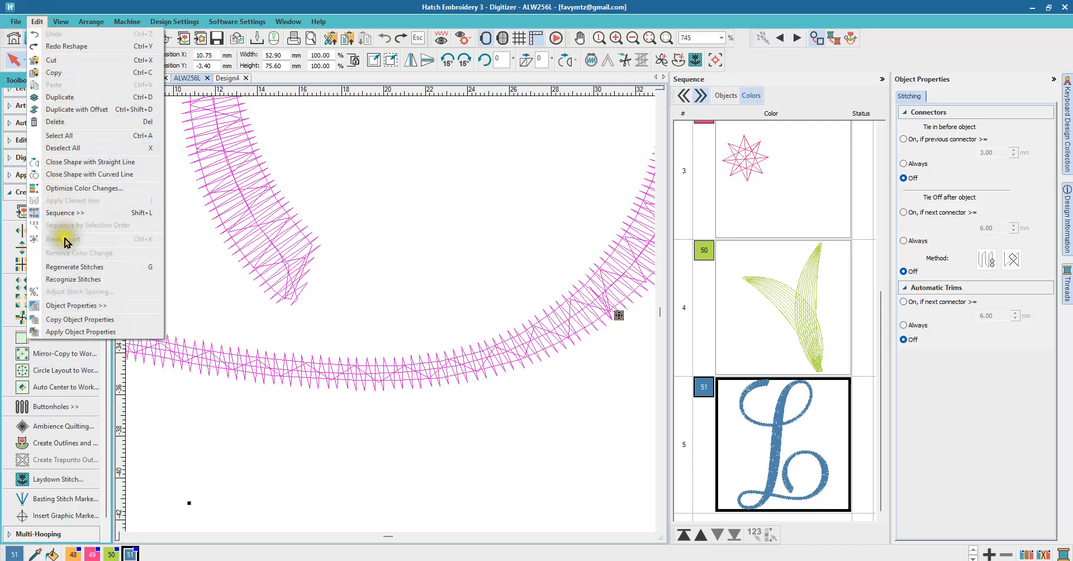
{"action": "left_click", "coordinate": [62, 280]}
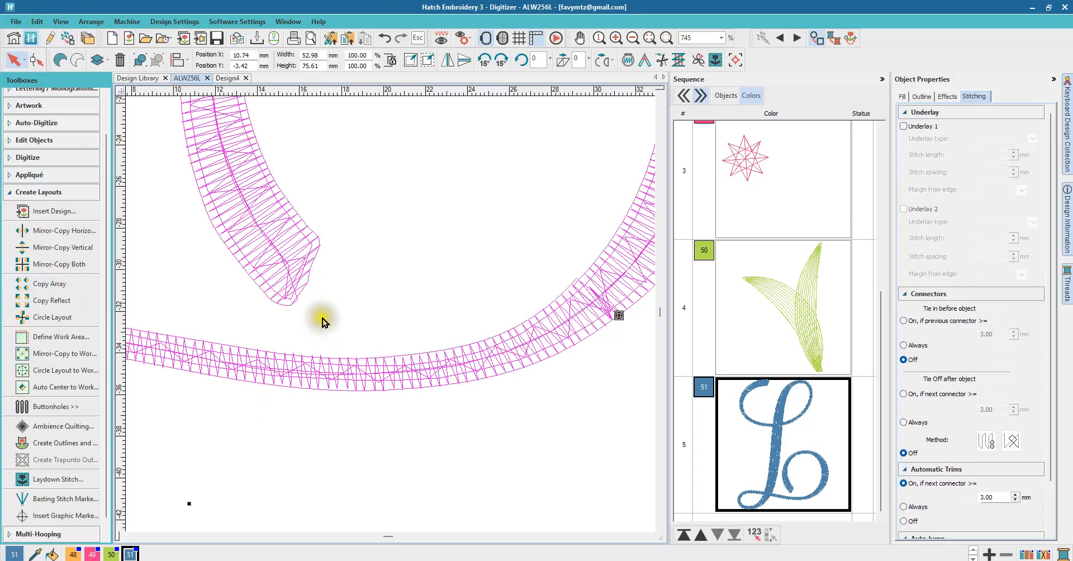
Review the individual objects that the recognized letter L now consists of in the sequence's object list
{"action": "scroll", "coordinate": [390, 314], "scroll_direction": "down", "scroll_amount": 7}
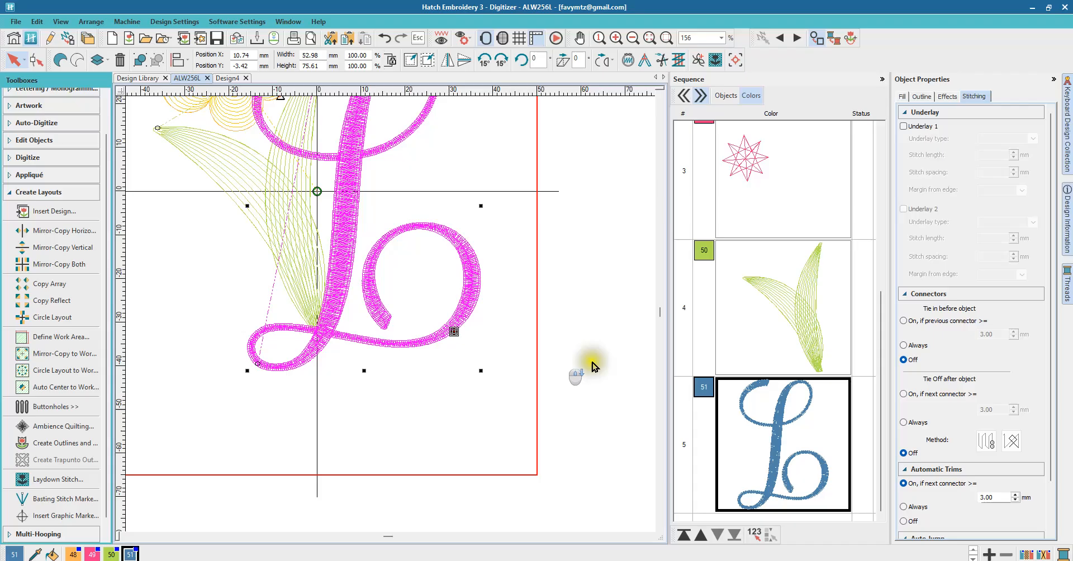
{"action": "scroll", "coordinate": [765, 293], "scroll_direction": "up", "scroll_amount": 2}
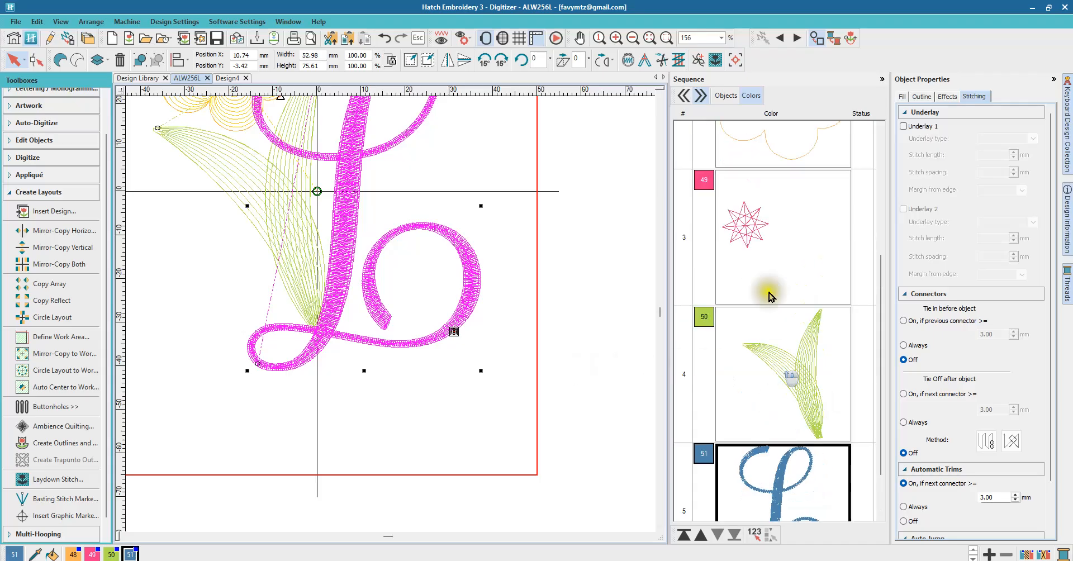
{"action": "left_click", "coordinate": [722, 96]}
{"action": "scroll", "coordinate": [771, 349], "scroll_direction": "down", "scroll_amount": 4}
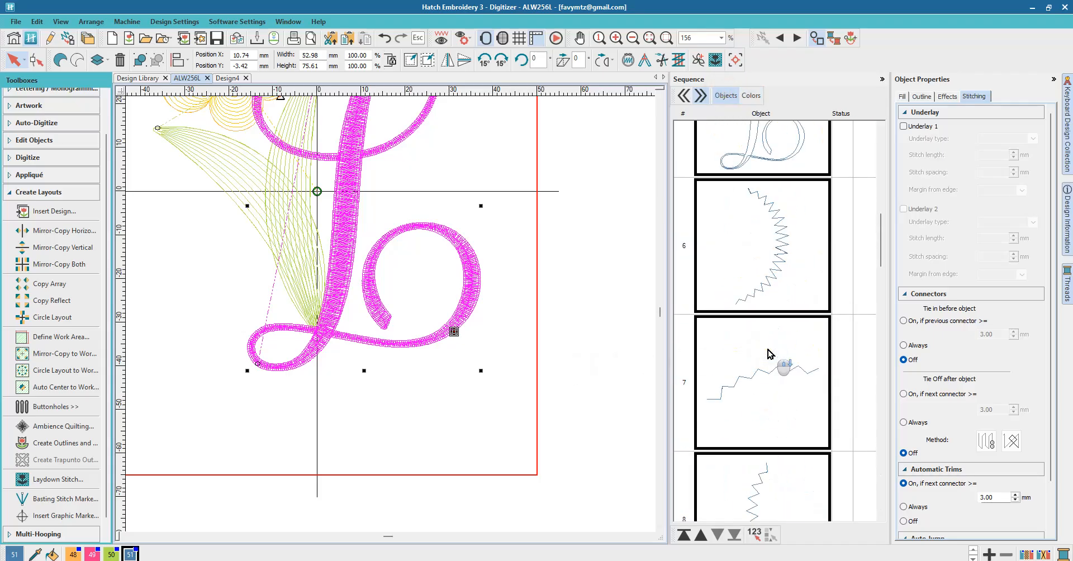
{"action": "scroll", "coordinate": [769, 304], "scroll_direction": "down", "scroll_amount": 10}
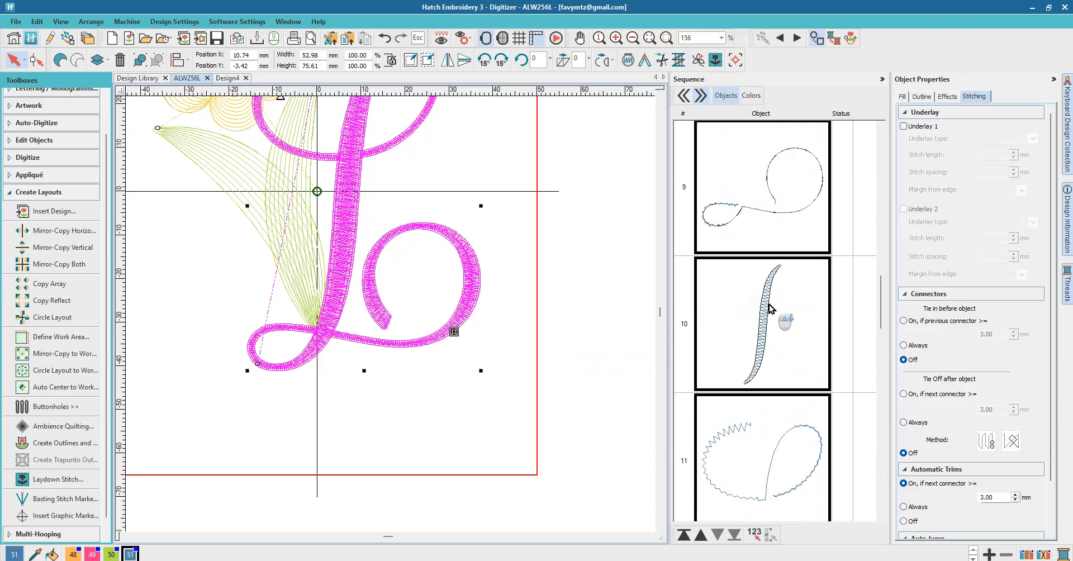
{"action": "scroll", "coordinate": [769, 304], "scroll_direction": "down", "scroll_amount": 3}
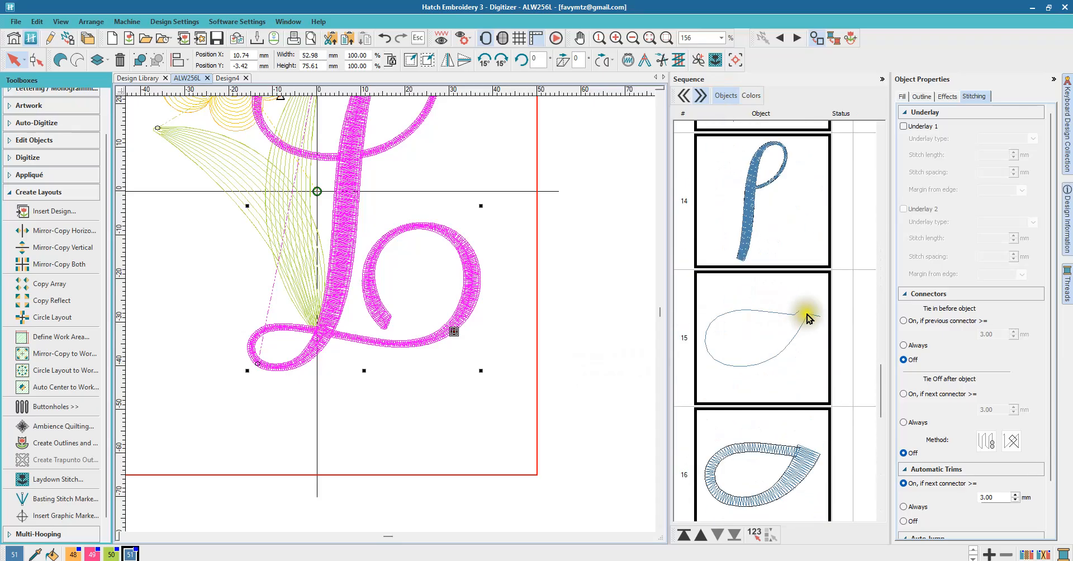
{"action": "scroll", "coordinate": [778, 354], "scroll_direction": "down", "scroll_amount": 1}
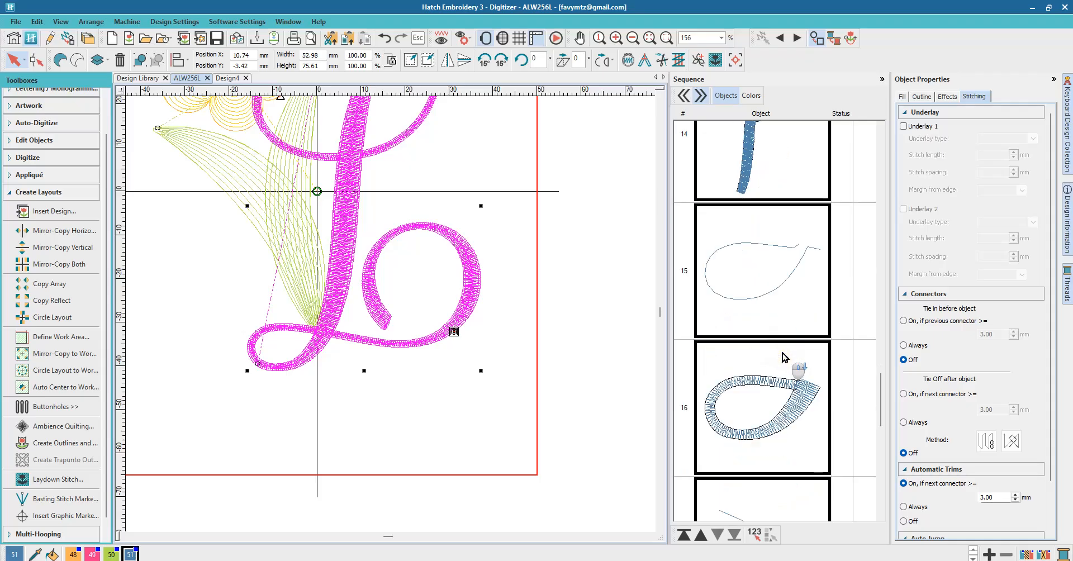
Select the satin loop object at the L's lower end and examine its stitches and fill settings
{"action": "left_click", "coordinate": [751, 387]}
{"action": "scroll", "coordinate": [314, 359], "scroll_direction": "up", "scroll_amount": 5}
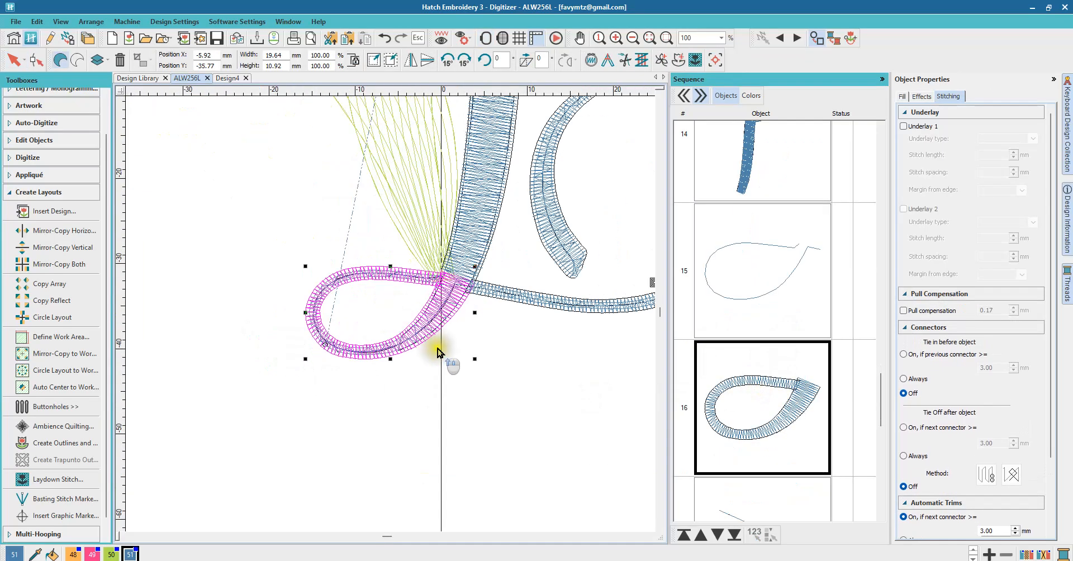
{"action": "scroll", "coordinate": [391, 314], "scroll_direction": "up", "scroll_amount": 2}
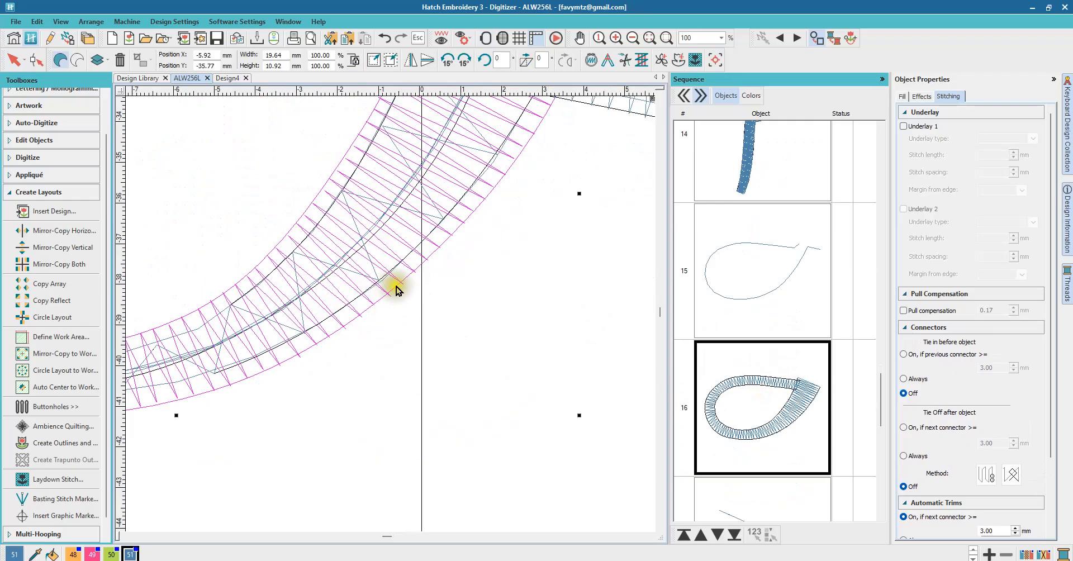
{"action": "left_click", "coordinate": [901, 96]}
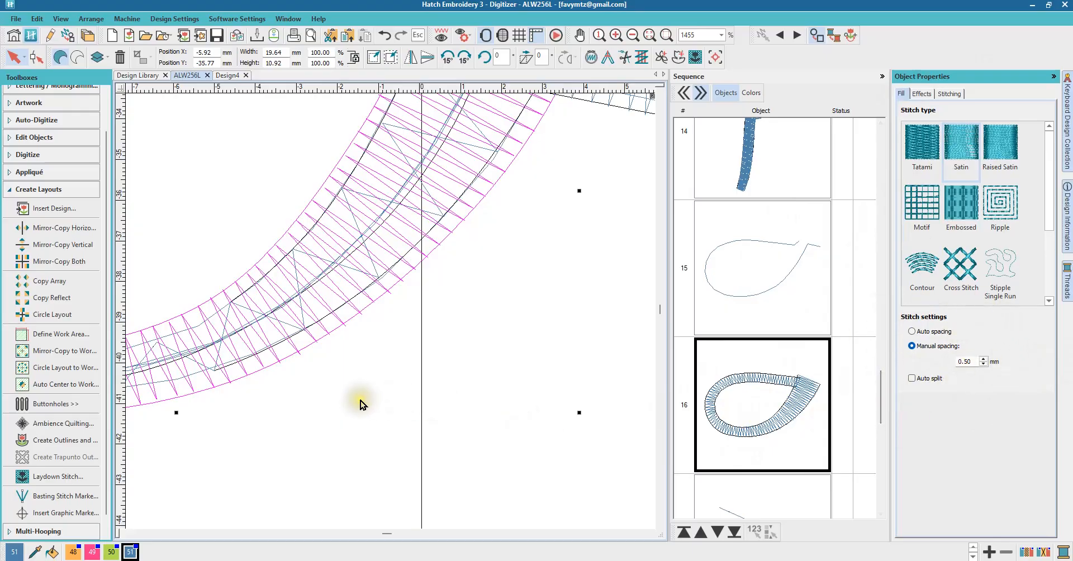
{"action": "scroll", "coordinate": [161, 187], "scroll_direction": "down", "scroll_amount": 2}
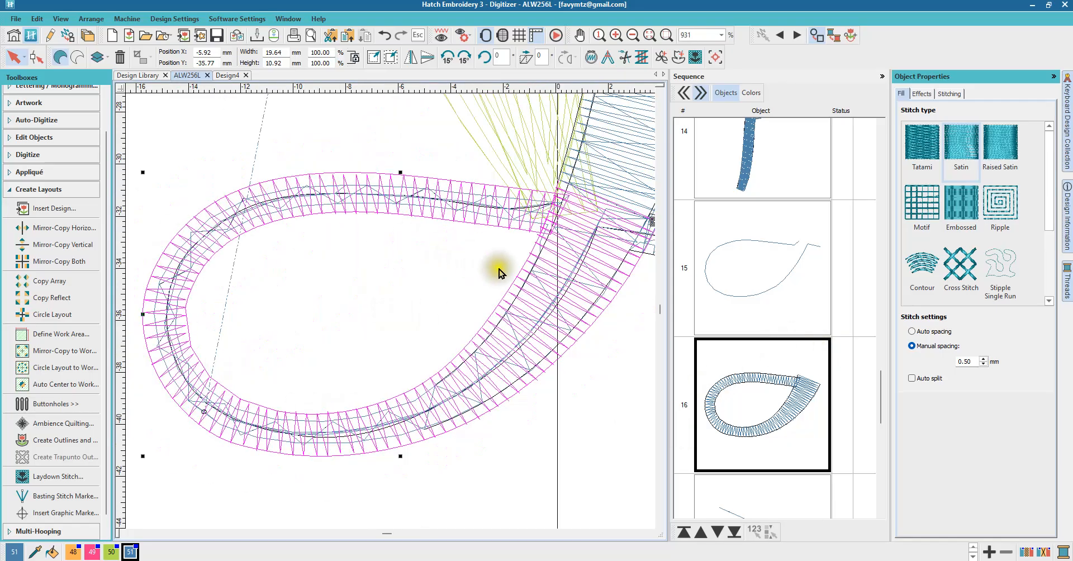
Reshape the satin loop by moving two outer-edge points outward, and then inward toward its inner edge
{"action": "left_click", "coordinate": [37, 61]}
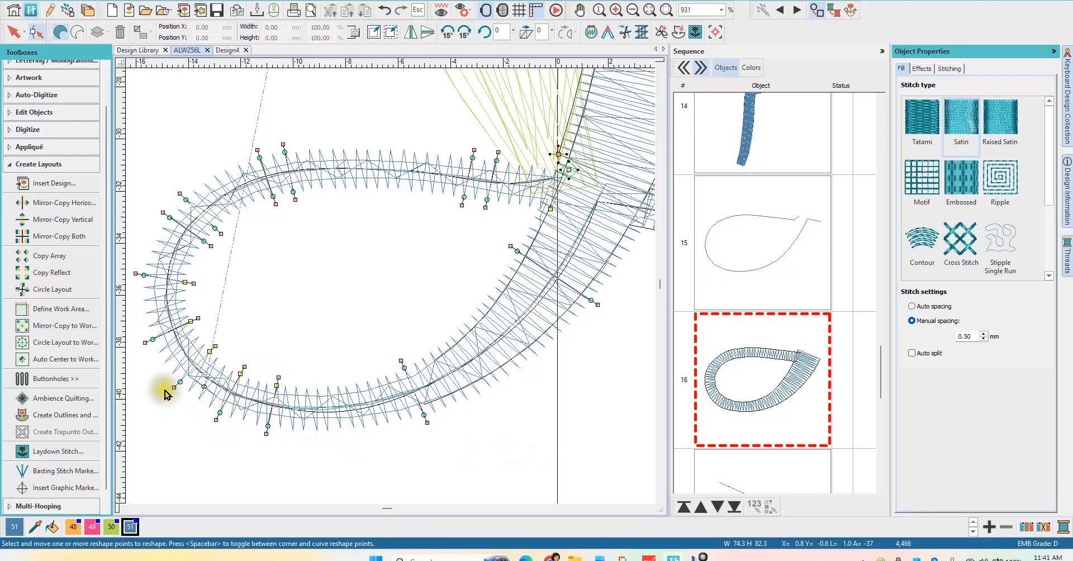
{"action": "left_click_drag", "start_coordinate": [160, 373], "coordinate": [191, 444]}
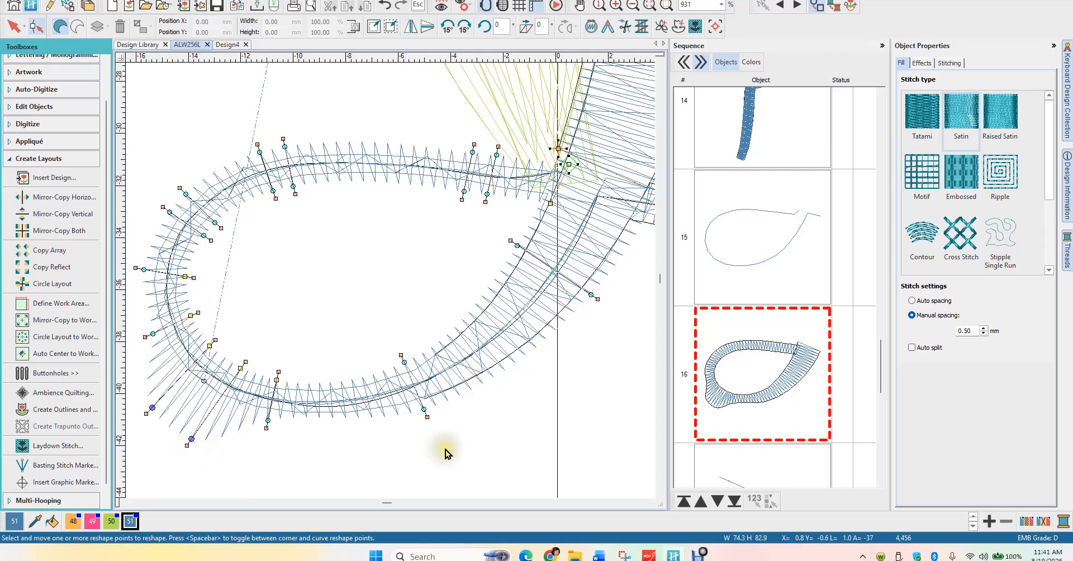
{"action": "left_click_drag", "start_coordinate": [191, 439], "coordinate": [238, 379]}
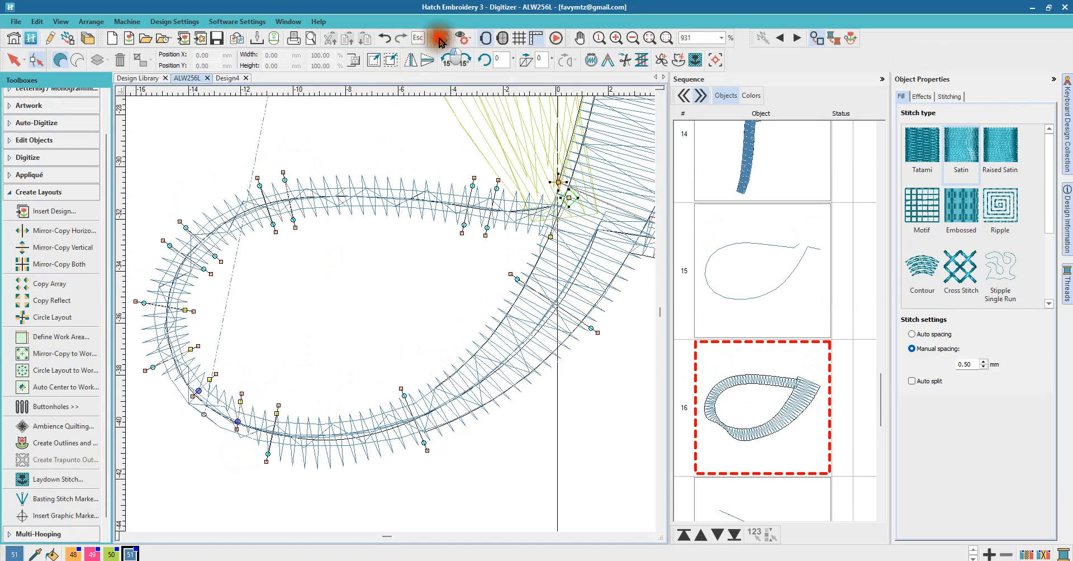
Turn on TrueView and examine how the underlay stitches behave where the loop was reshaped
{"action": "left_click", "coordinate": [441, 37]}
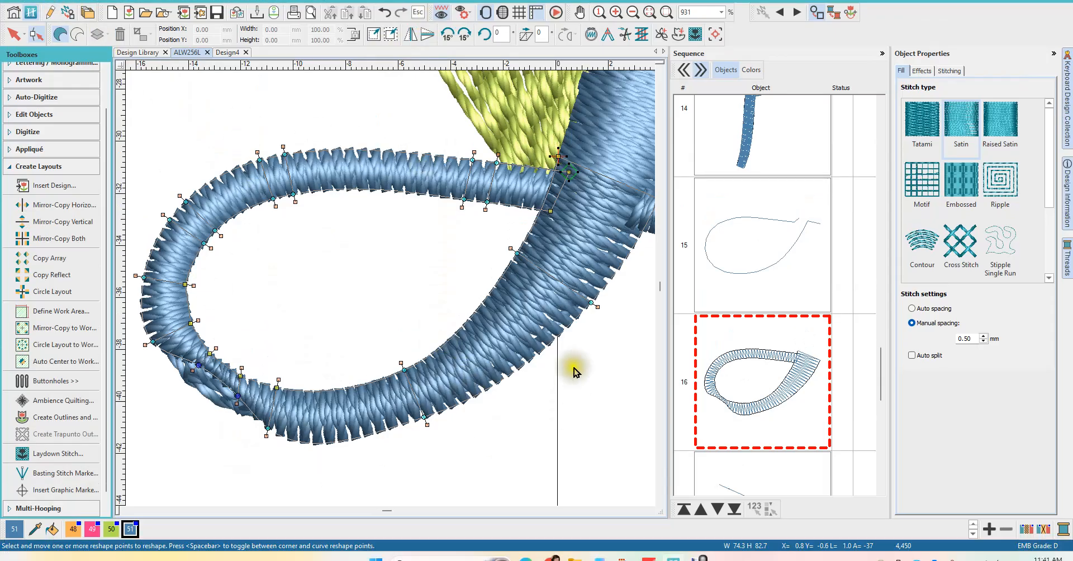
{"action": "scroll", "coordinate": [388, 292], "scroll_direction": "down", "scroll_amount": 2}
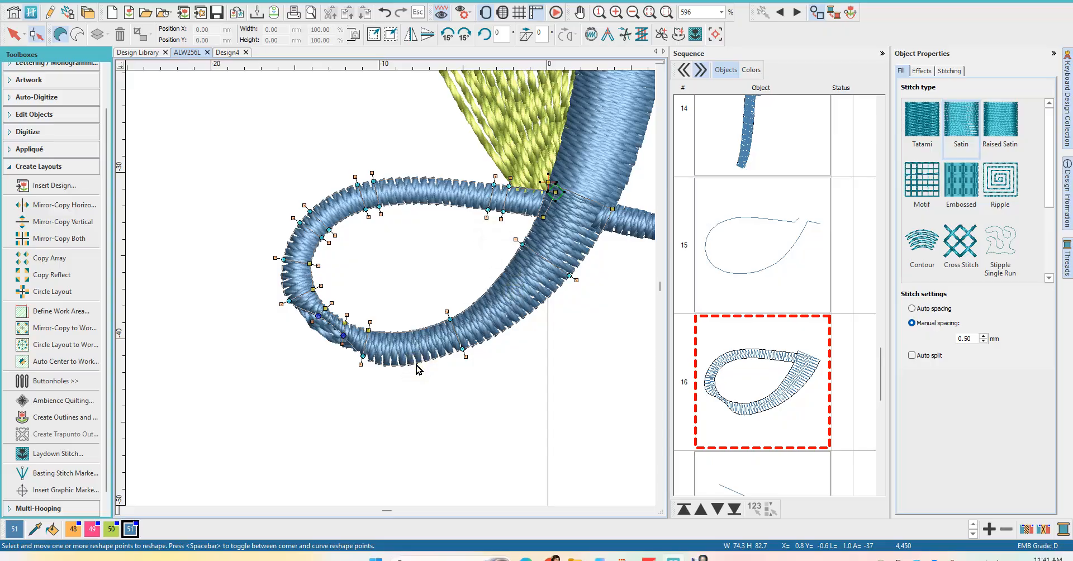
{"action": "left_click", "coordinate": [443, 326]}
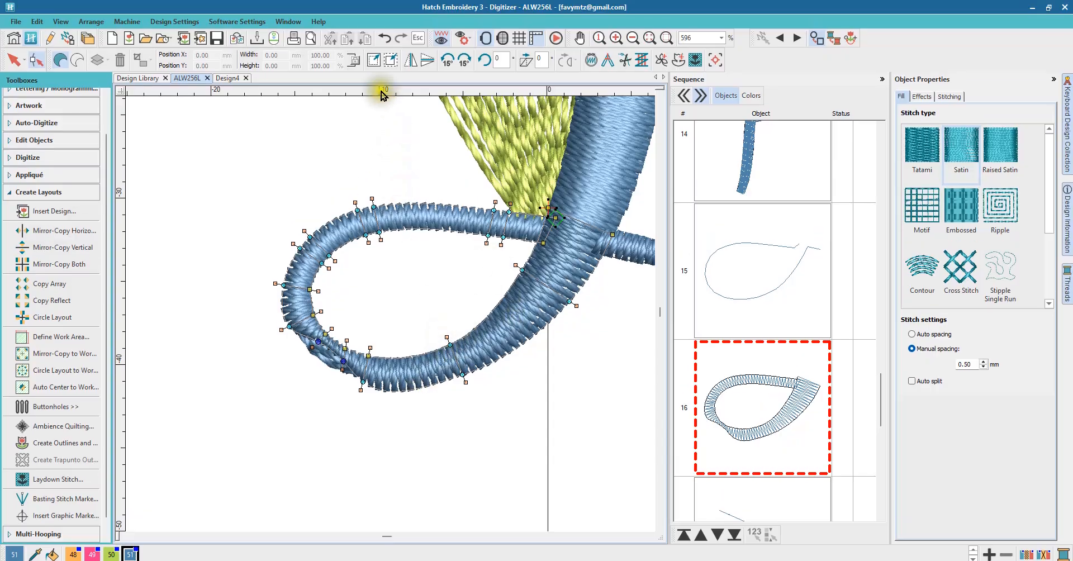
Undo both reshape moves on the loop and the Recognize Stitches conversion of the letter L
{"action": "left_click", "coordinate": [385, 13]}
{"action": "left_click", "coordinate": [385, 12]}
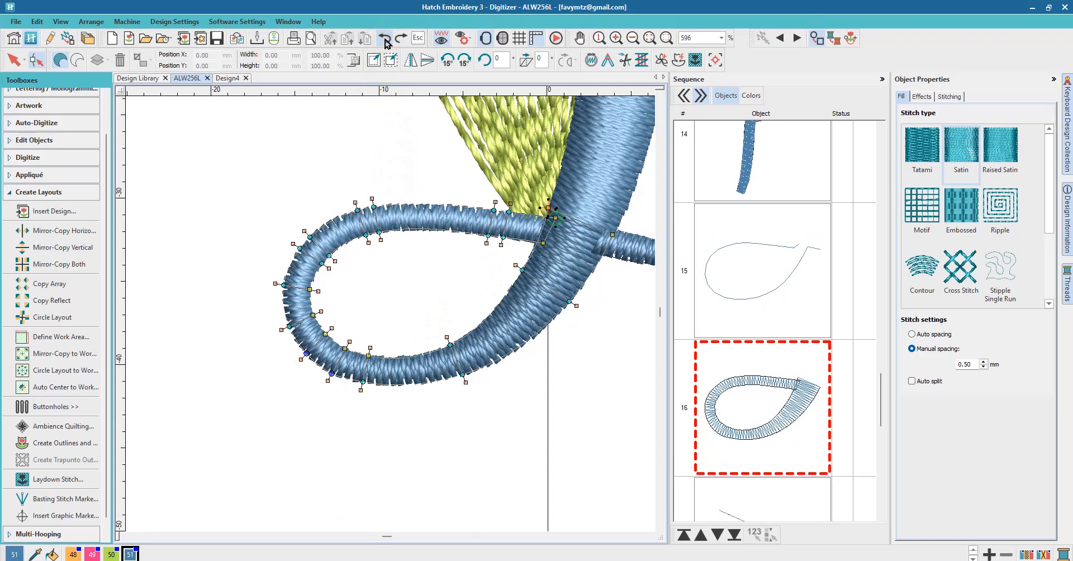
{"action": "left_click", "coordinate": [423, 452]}
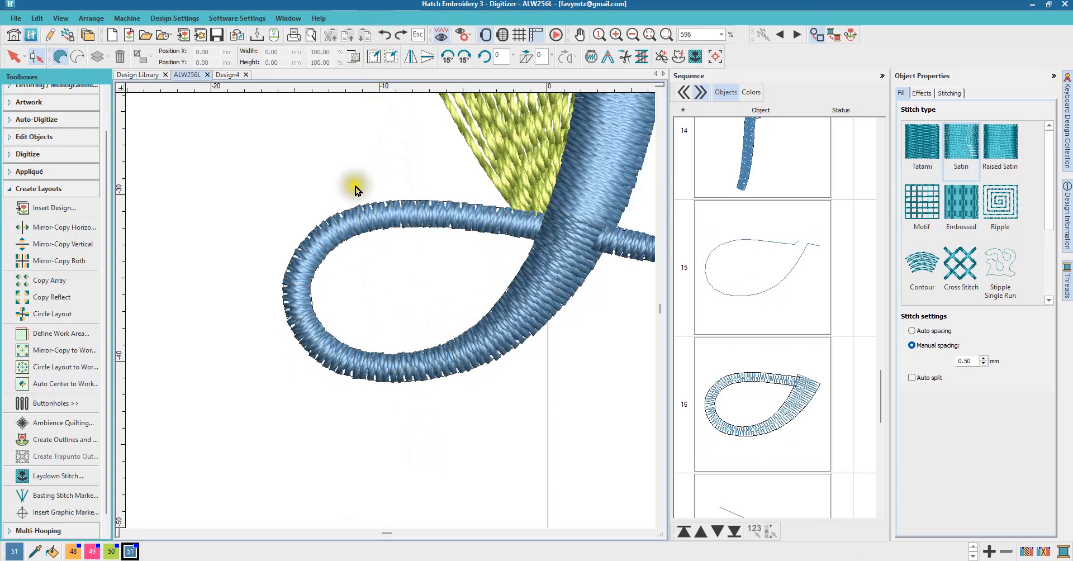
{"action": "left_click", "coordinate": [384, 39]}
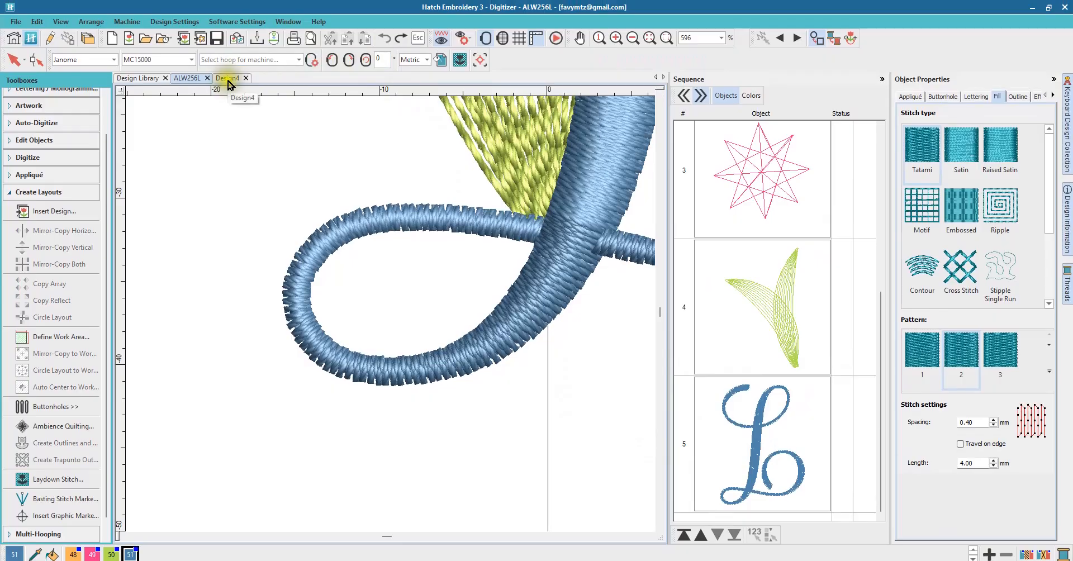
Switch to Design4 and review the run, underlay and satin objects of its letter L in the object list
{"action": "left_click", "coordinate": [228, 83]}
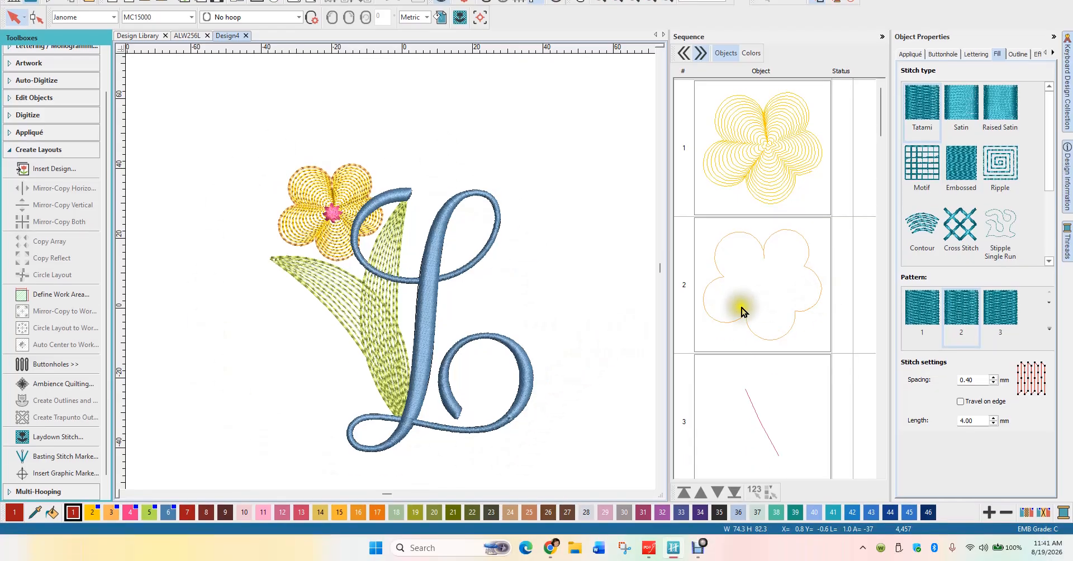
{"action": "scroll", "coordinate": [761, 307], "scroll_direction": "down", "scroll_amount": 5}
{"action": "scroll", "coordinate": [759, 306], "scroll_direction": "down", "scroll_amount": 3}
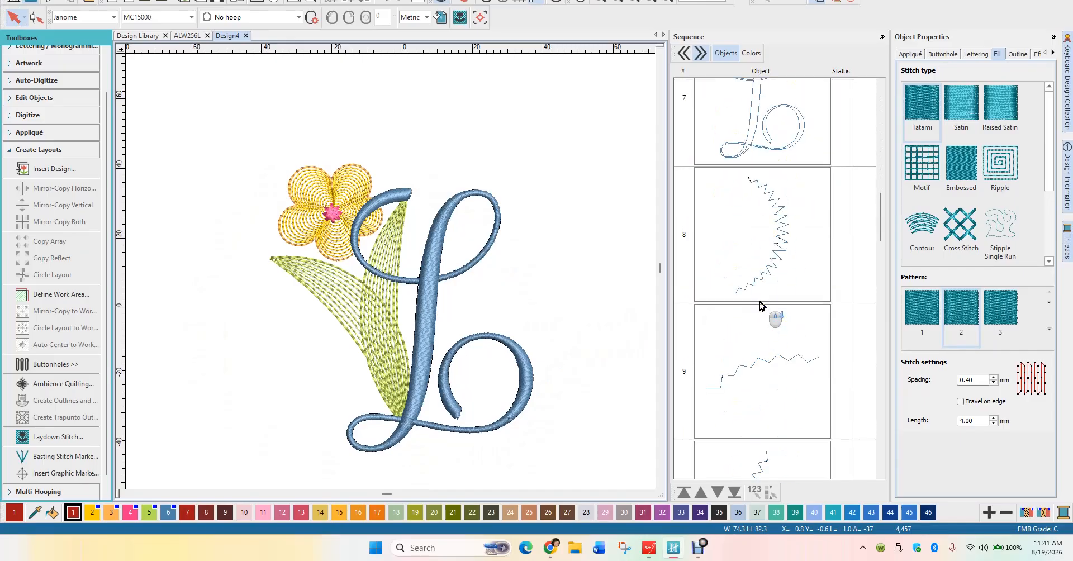
{"action": "scroll", "coordinate": [760, 307], "scroll_direction": "up", "scroll_amount": 2}
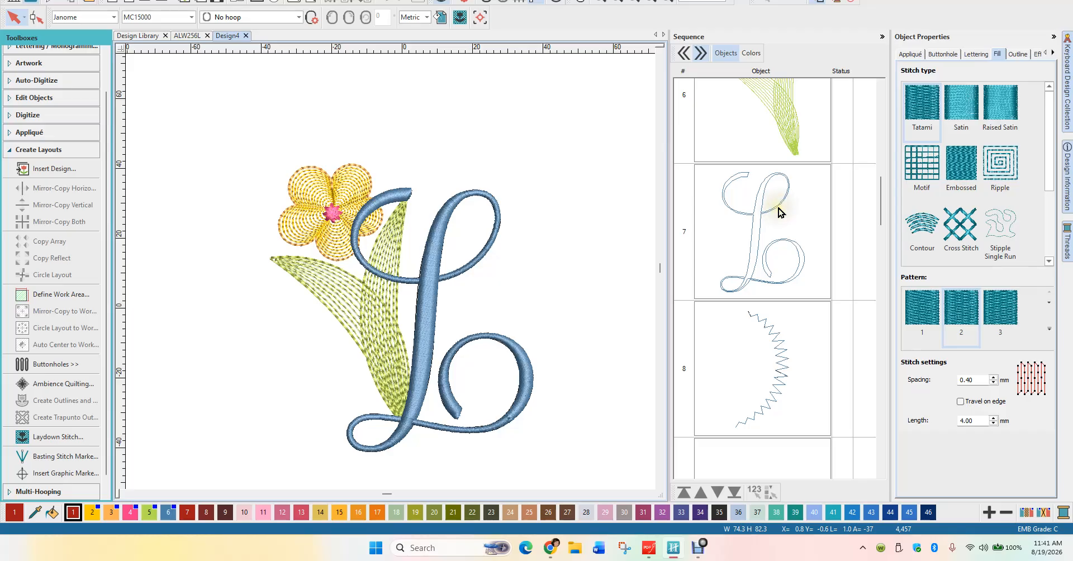
{"action": "scroll", "coordinate": [773, 380], "scroll_direction": "down", "scroll_amount": 1}
{"action": "scroll", "coordinate": [774, 380], "scroll_direction": "down", "scroll_amount": 4}
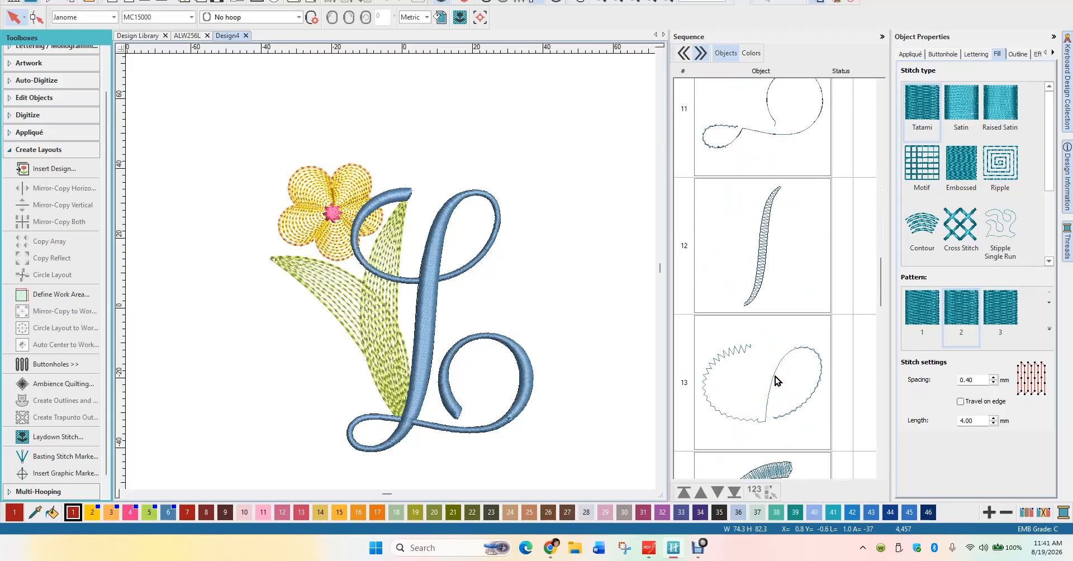
{"action": "scroll", "coordinate": [776, 377], "scroll_direction": "down", "scroll_amount": 1}
{"action": "scroll", "coordinate": [775, 379], "scroll_direction": "down", "scroll_amount": 2}
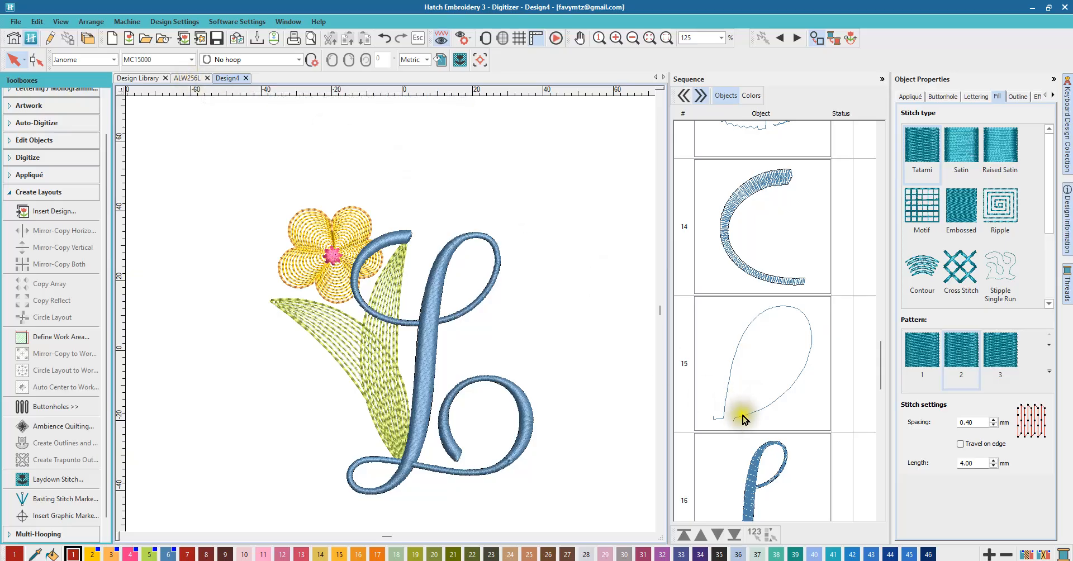
Reshape the curved satin stroke at the L's upper end by selecting its upper-edge points and moving them up about 4 mm
{"action": "left_click", "coordinate": [724, 263]}
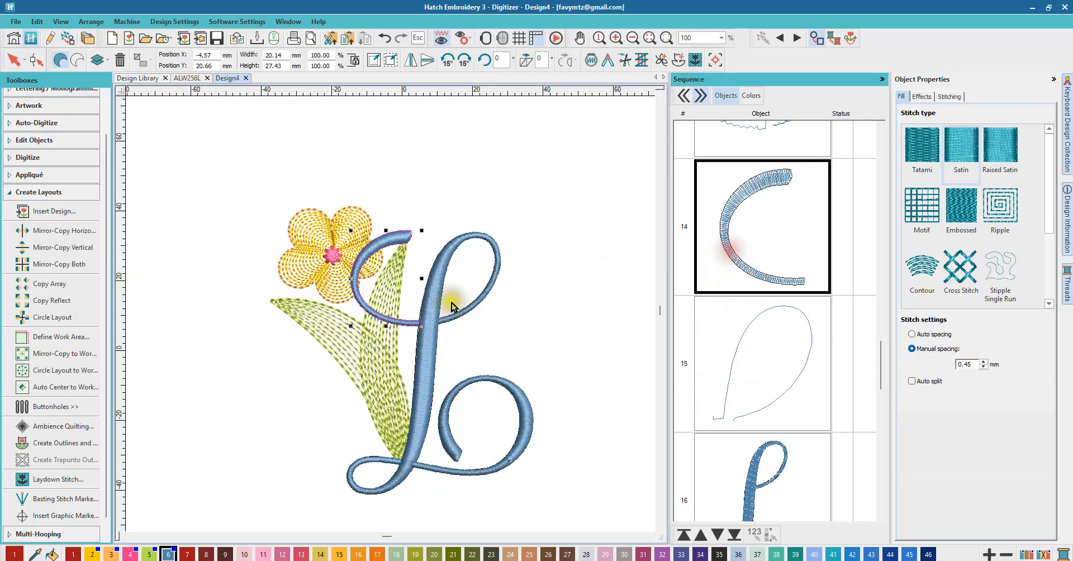
{"action": "left_click", "coordinate": [36, 60]}
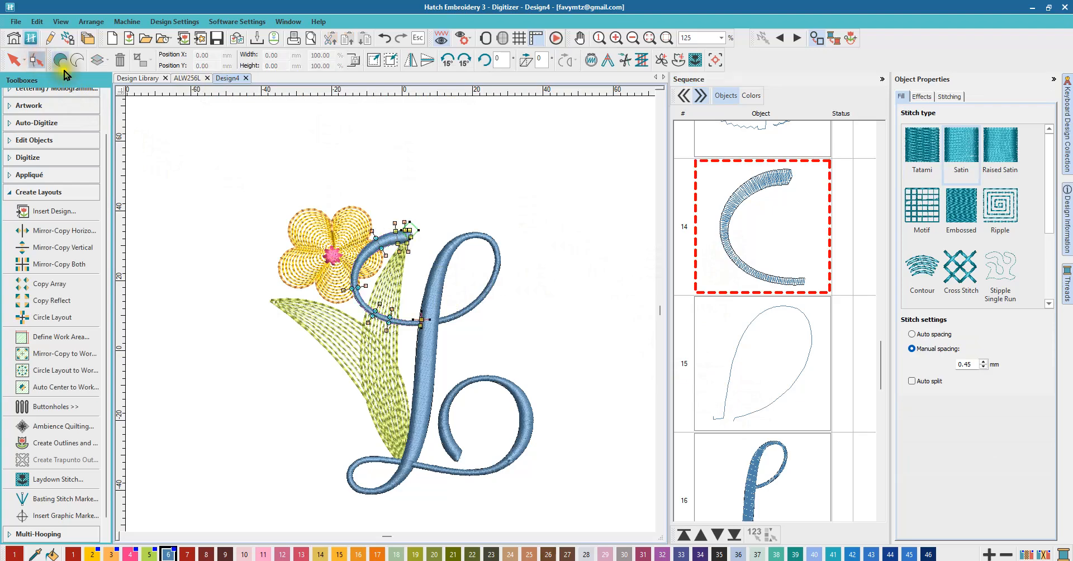
{"action": "scroll", "coordinate": [404, 279], "scroll_direction": "up", "scroll_amount": 3}
{"action": "scroll", "coordinate": [391, 314], "scroll_direction": "up", "scroll_amount": 2}
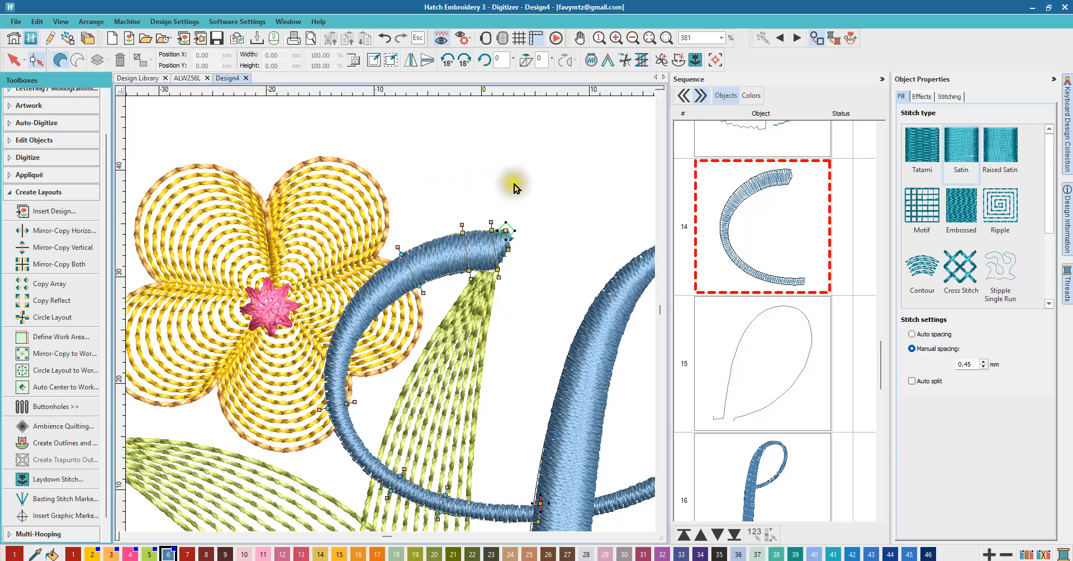
{"action": "left_click_drag", "start_coordinate": [529, 211], "coordinate": [384, 256]}
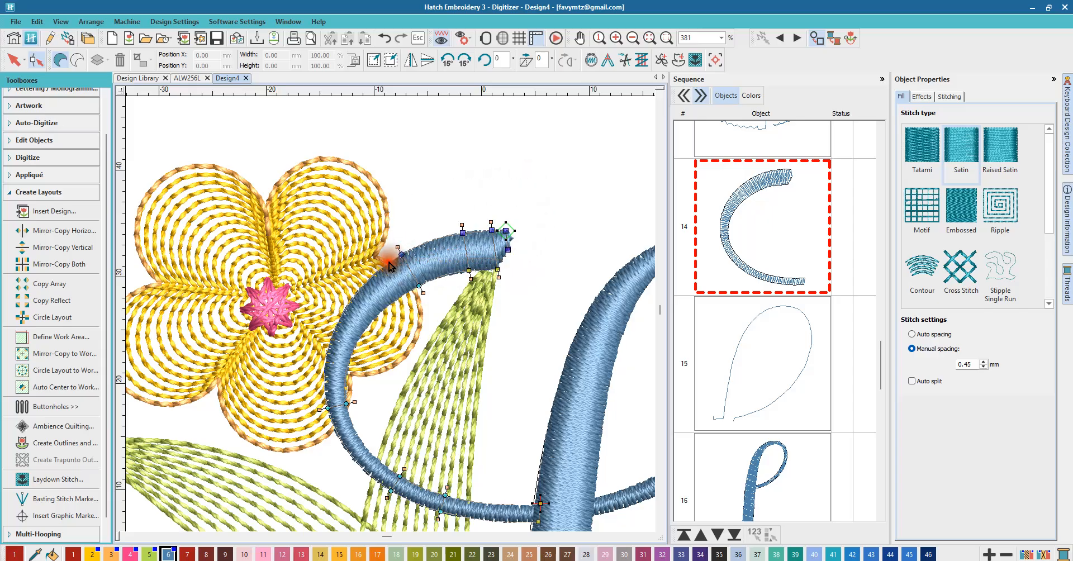
{"action": "left_click_drag", "start_coordinate": [464, 235], "coordinate": [466, 191]}
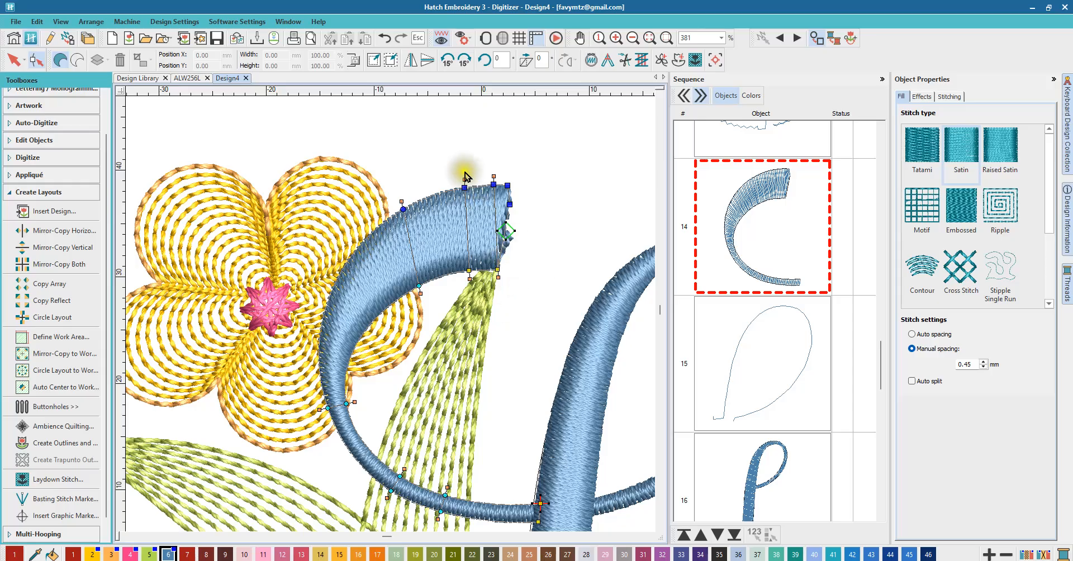
{"action": "left_click", "coordinate": [511, 290]}
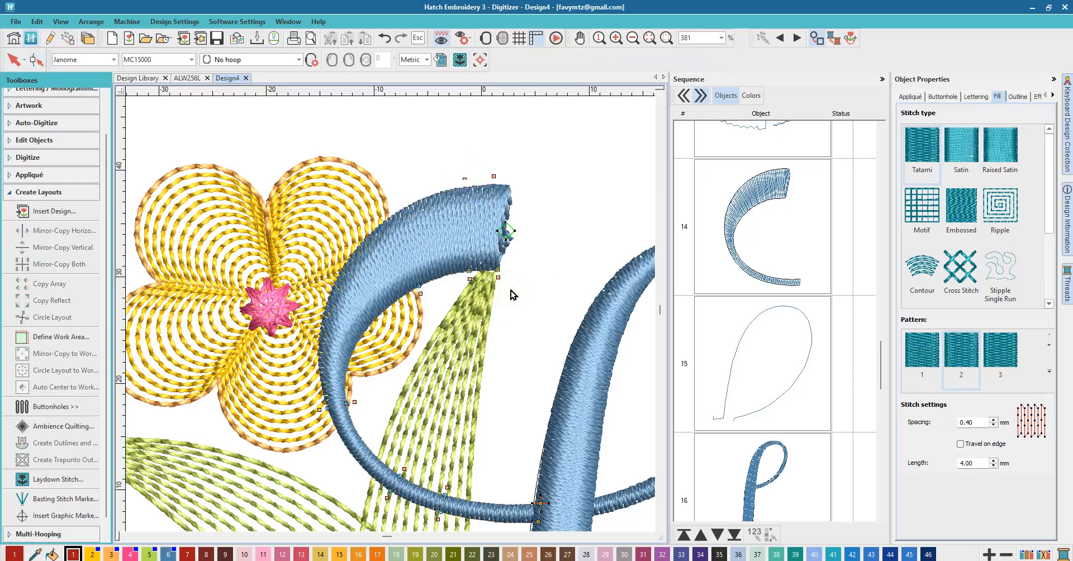
Examine the widened satin stroke in Design4 and find its separate zigzag underlay object in the object list
{"action": "scroll", "coordinate": [510, 290], "scroll_direction": "down", "scroll_amount": 4}
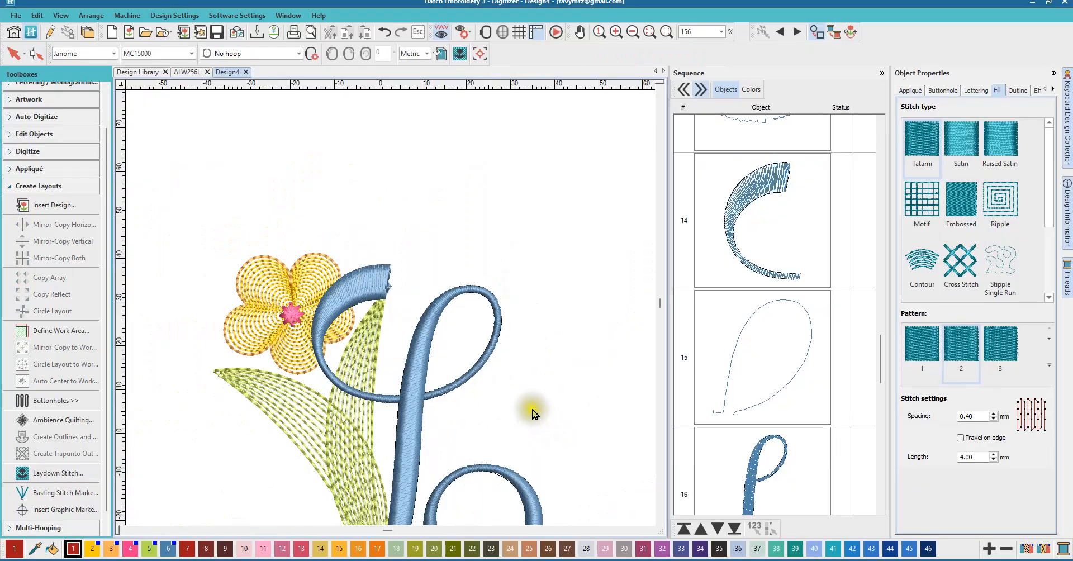
{"action": "scroll", "coordinate": [290, 312], "scroll_direction": "up", "scroll_amount": 2}
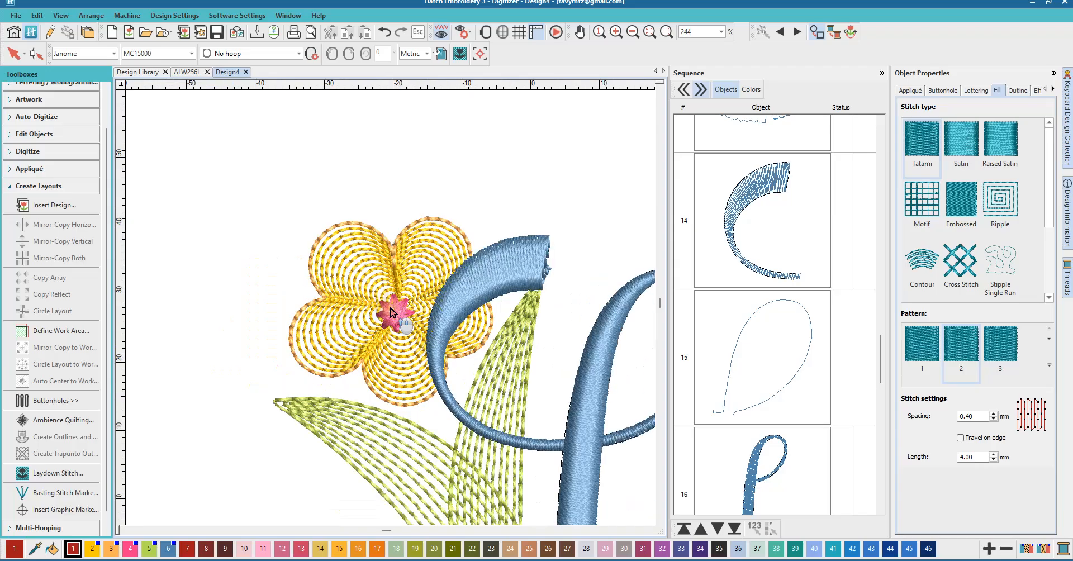
{"action": "scroll", "coordinate": [757, 309], "scroll_direction": "up", "scroll_amount": 1}
{"action": "scroll", "coordinate": [757, 309], "scroll_direction": "up", "scroll_amount": 1}
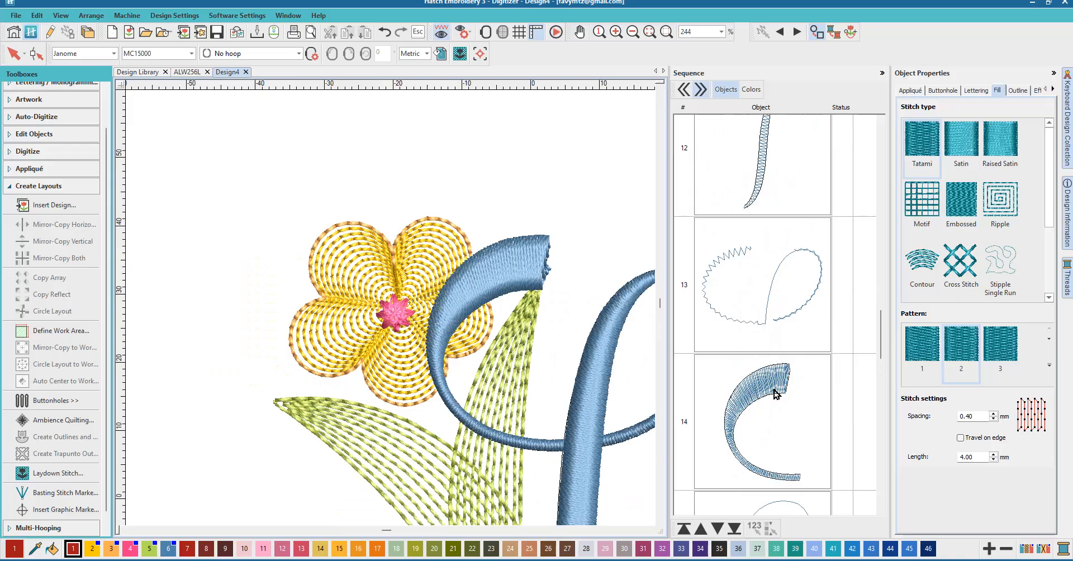
{"action": "scroll", "coordinate": [774, 390], "scroll_direction": "up", "scroll_amount": 5}
{"action": "scroll", "coordinate": [773, 384], "scroll_direction": "up", "scroll_amount": 3}
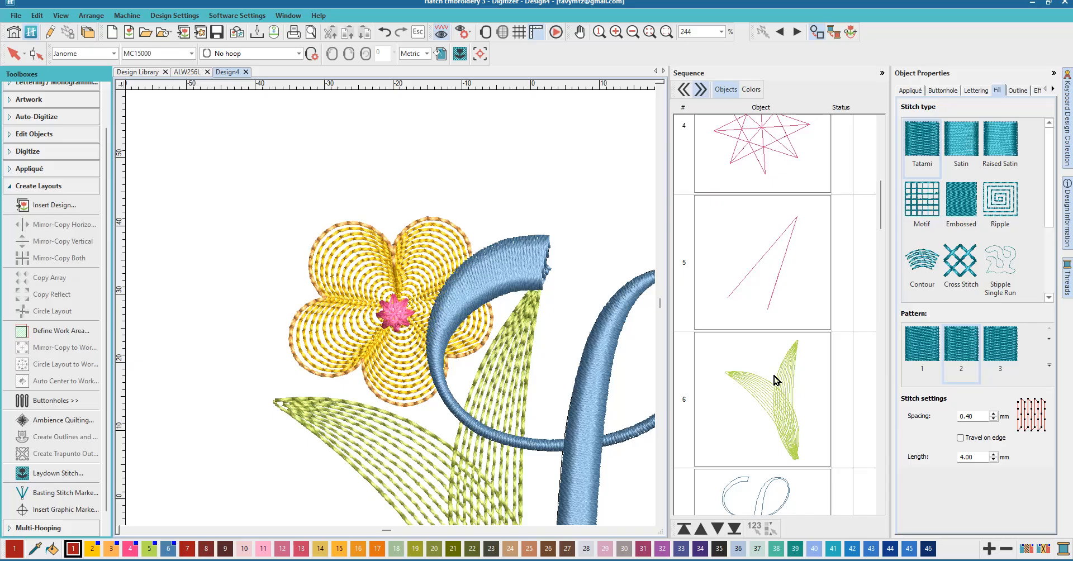
{"action": "scroll", "coordinate": [772, 404], "scroll_direction": "down", "scroll_amount": 3}
{"action": "left_click", "coordinate": [742, 305]}
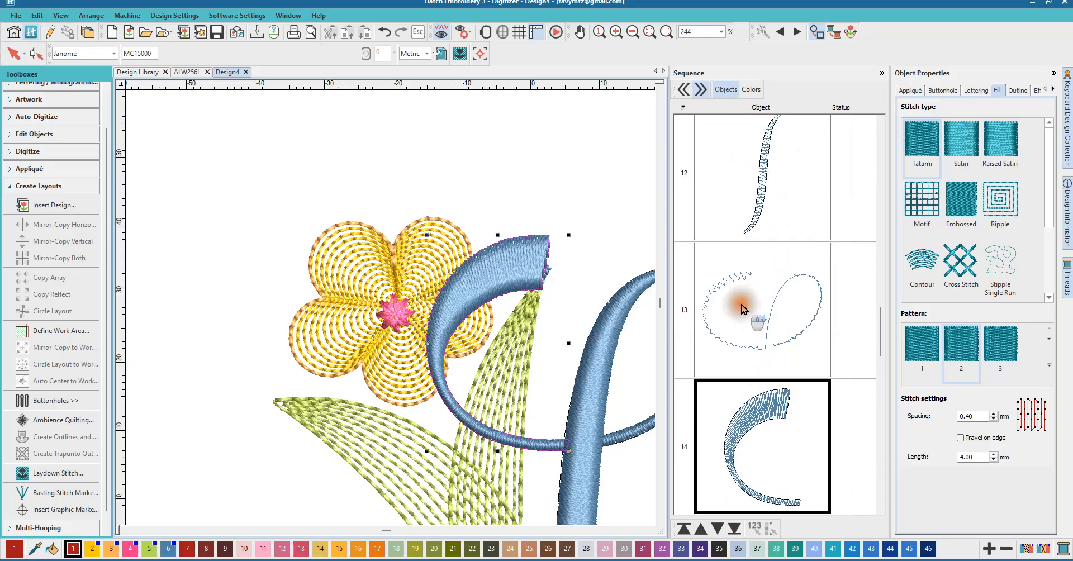
Display the reshape points of the yellow flower fill, the first object in the sequence, and examine its petals up close
{"action": "scroll", "coordinate": [758, 313], "scroll_direction": "up", "scroll_amount": 6}
{"action": "scroll", "coordinate": [757, 313], "scroll_direction": "up", "scroll_amount": 2}
{"action": "left_click_drag", "start_coordinate": [882, 259], "coordinate": [871, 132]}
{"action": "left_click", "coordinate": [766, 202]}
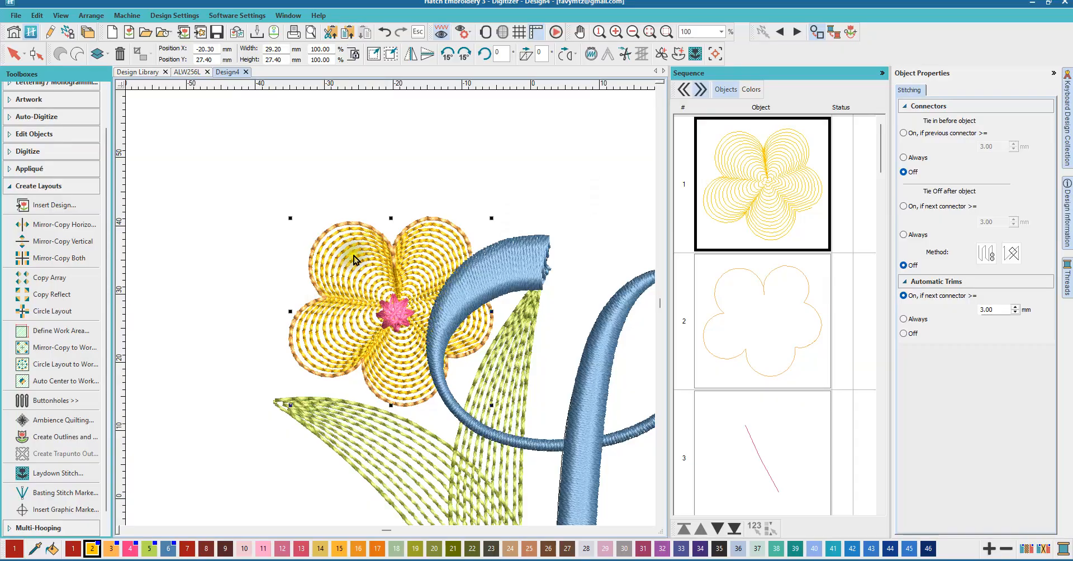
{"action": "left_click", "coordinate": [35, 62]}
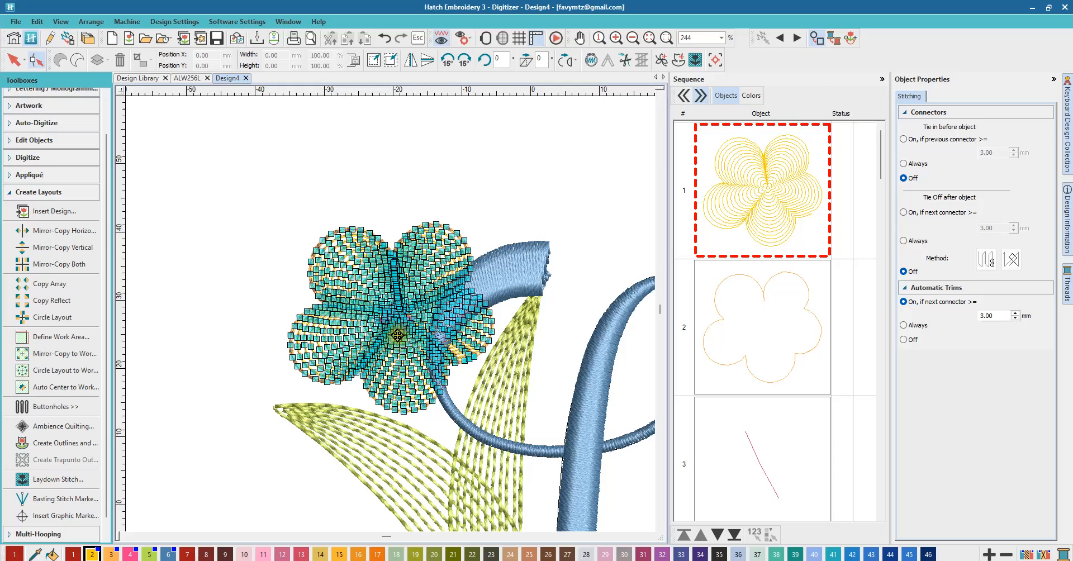
{"action": "scroll", "coordinate": [398, 335], "scroll_direction": "up", "scroll_amount": 2}
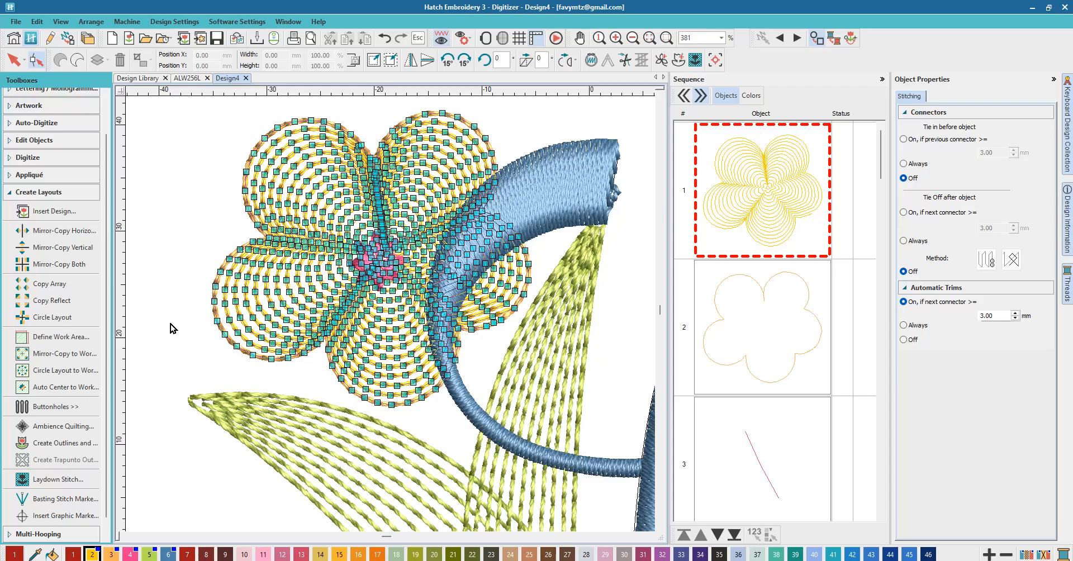
{"action": "scroll", "coordinate": [503, 298], "scroll_direction": "down", "scroll_amount": 1}
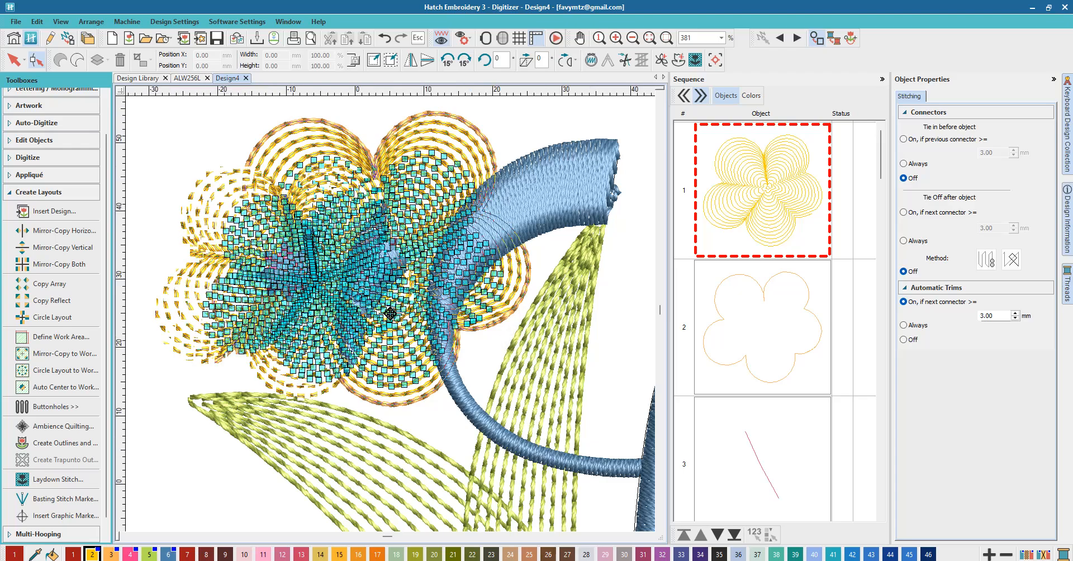
{"action": "scroll", "coordinate": [389, 314], "scroll_direction": "down", "scroll_amount": 1}
Undo the reshape of the curved satin stroke at the L's upper end and view the whole design
{"action": "left_click", "coordinate": [383, 39]}
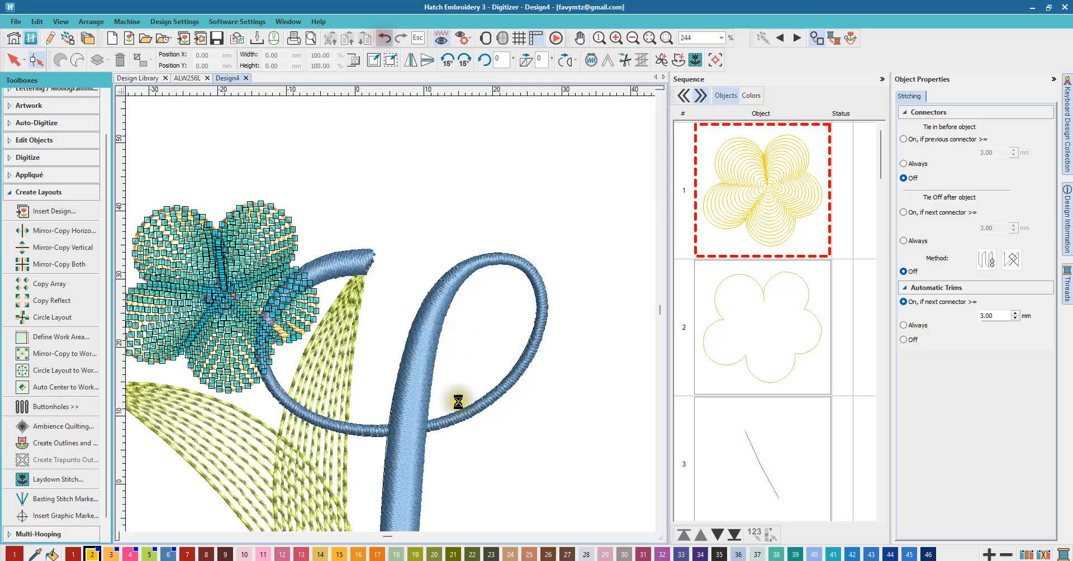
{"action": "scroll", "coordinate": [349, 337], "scroll_direction": "down", "scroll_amount": 1}
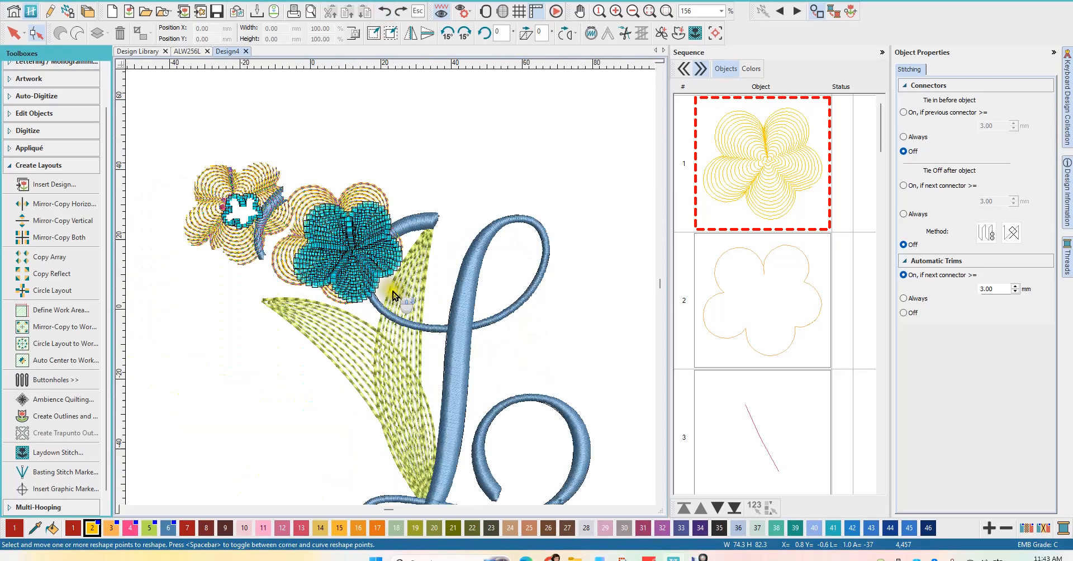
{"action": "scroll", "coordinate": [422, 302], "scroll_direction": "down", "scroll_amount": 1}
{"action": "scroll", "coordinate": [163, 308], "scroll_direction": "up", "scroll_amount": 2}
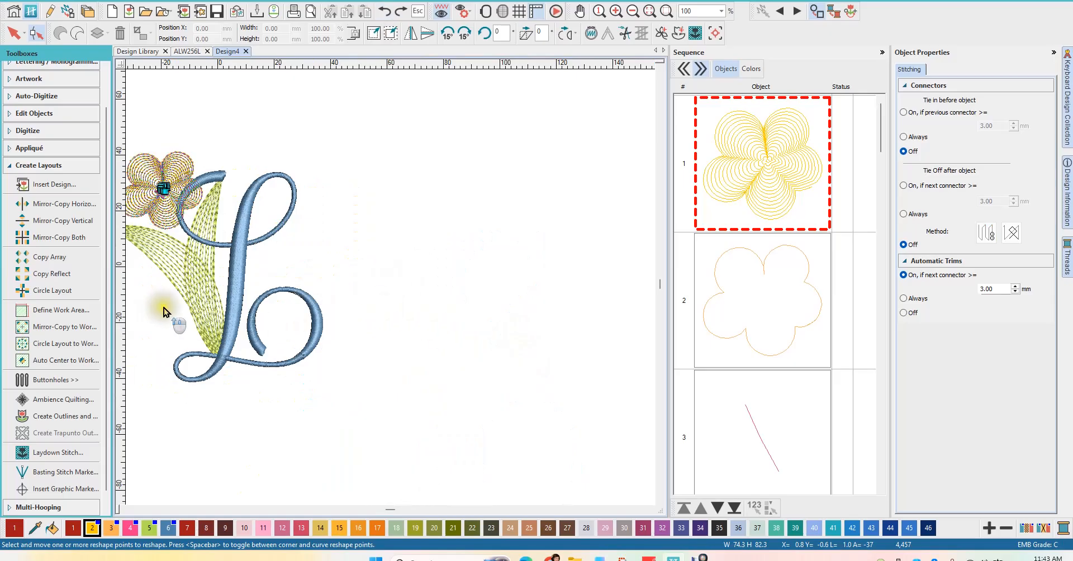
{"action": "scroll", "coordinate": [390, 287], "scroll_direction": "down", "scroll_amount": 1}
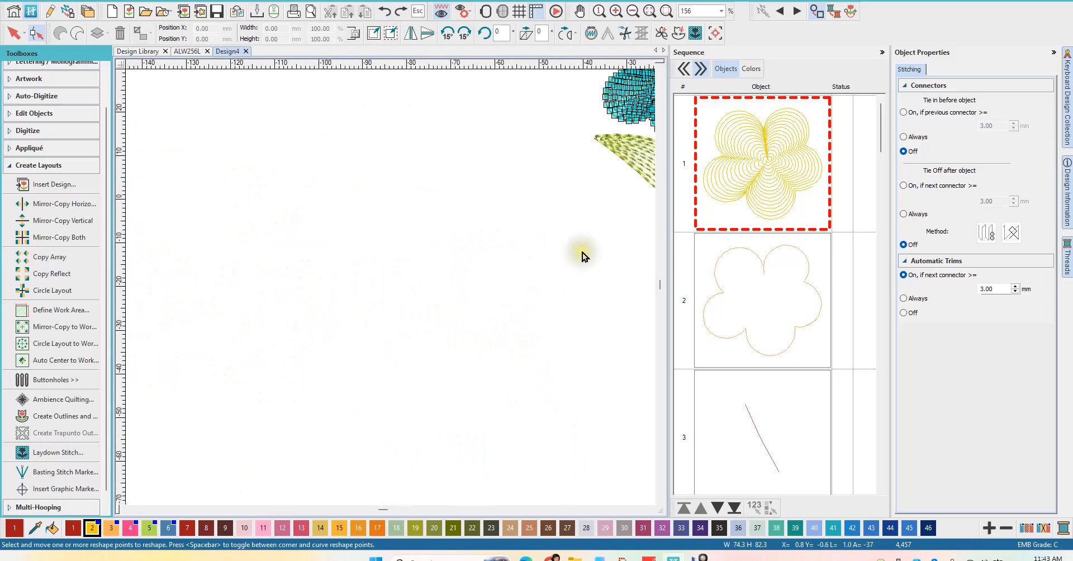
{"action": "scroll", "coordinate": [391, 288], "scroll_direction": "down", "scroll_amount": 1}
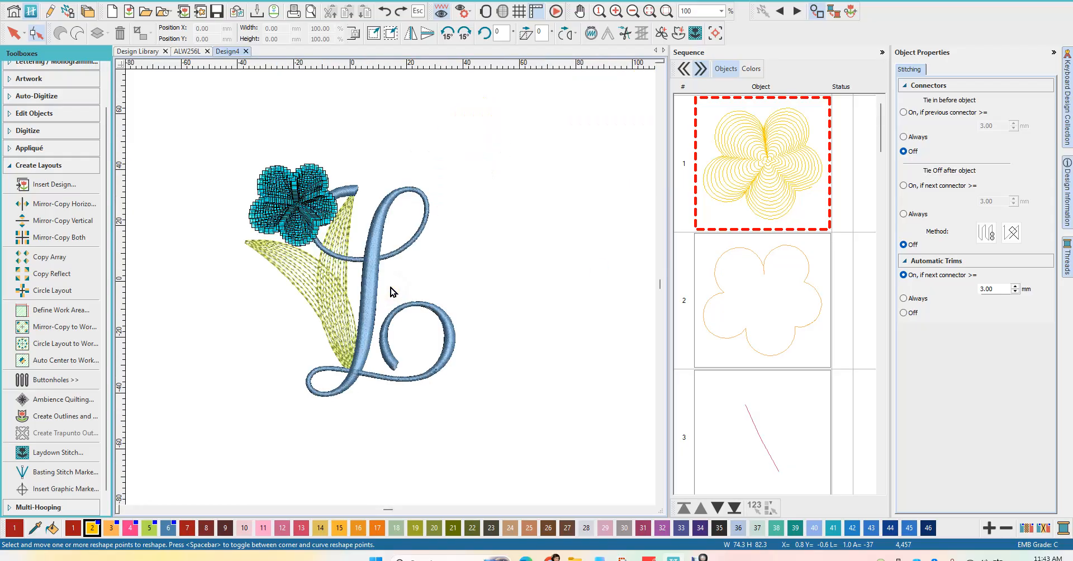
Leave reshaping, select all objects of the flower together to inspect them in the object list, and clear the selection
{"action": "left_click", "coordinate": [490, 239]}
{"action": "left_click_drag", "start_coordinate": [229, 129], "coordinate": [342, 254]}
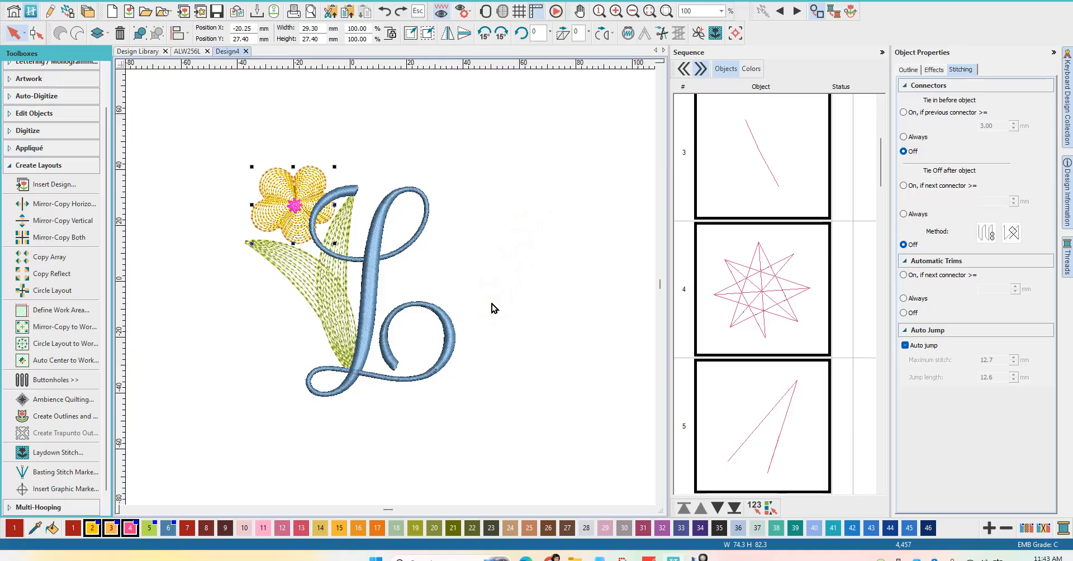
{"action": "left_click", "coordinate": [498, 238]}
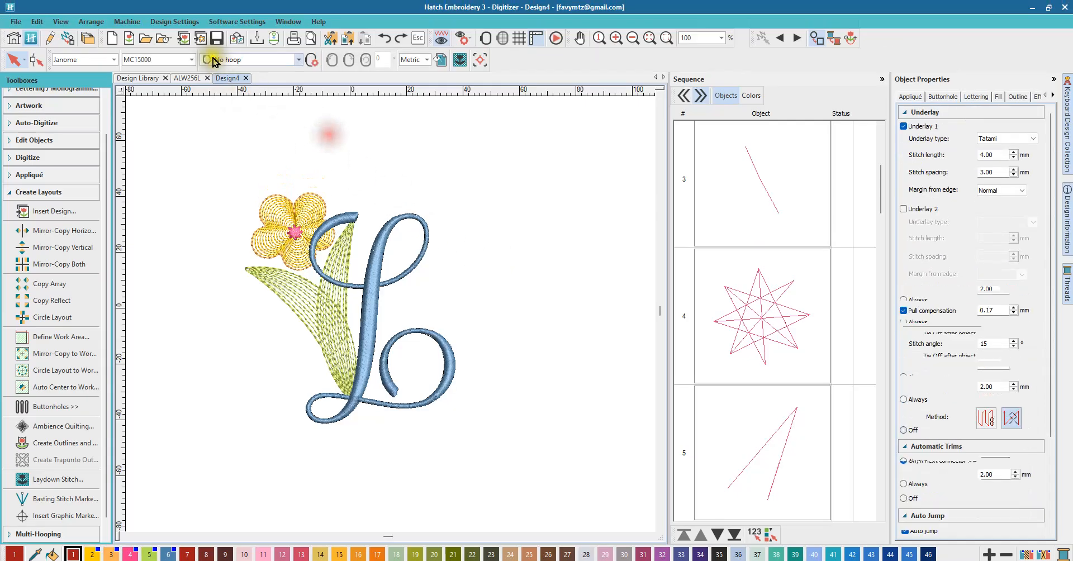
Open the Embroidery Settings and review the options for recognizing stitches in machine files
{"action": "left_click", "coordinate": [239, 25]}
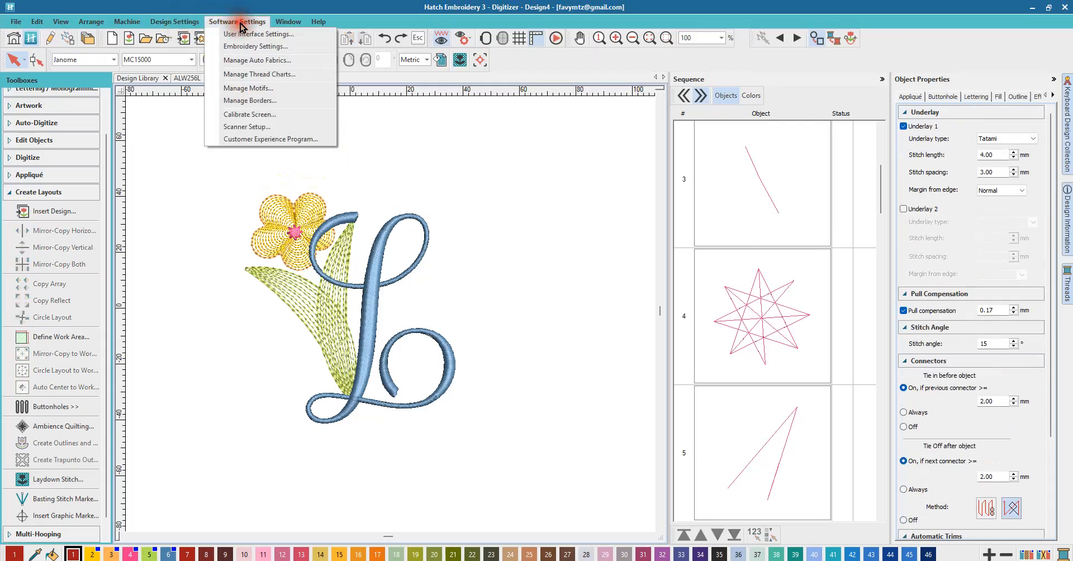
{"action": "left_click", "coordinate": [239, 52]}
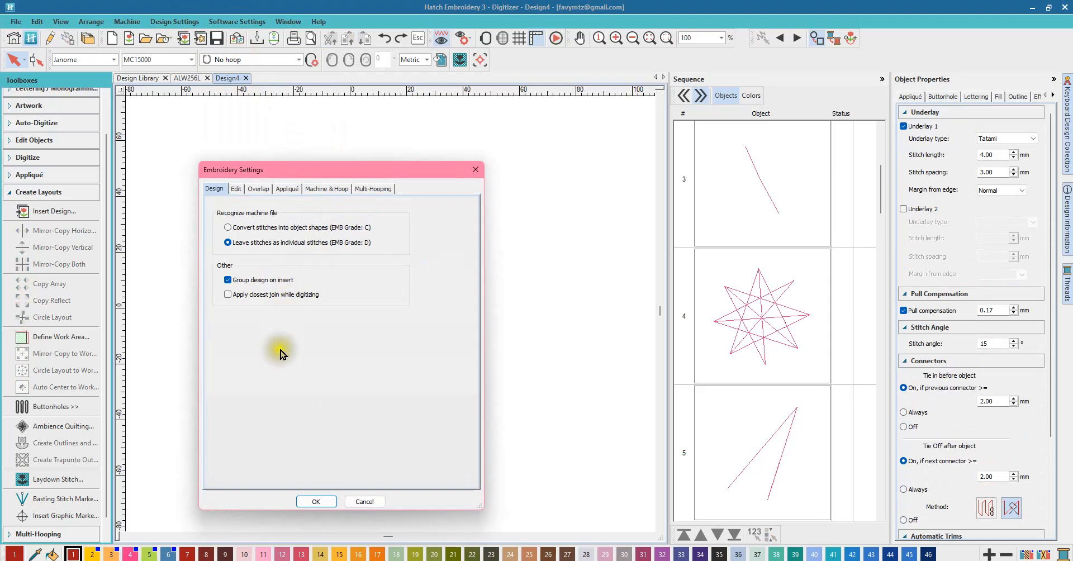